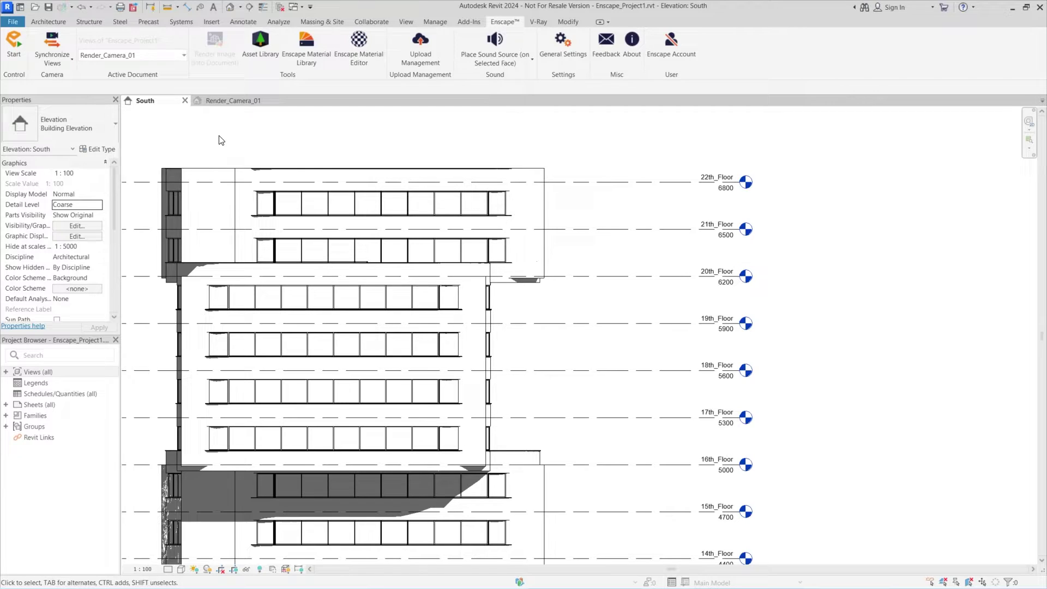
Switch to the Render_Camera_01 view, start the live Enscape render and orbit closer to the towers.
{"action": "left_click", "coordinate": [229, 101]}
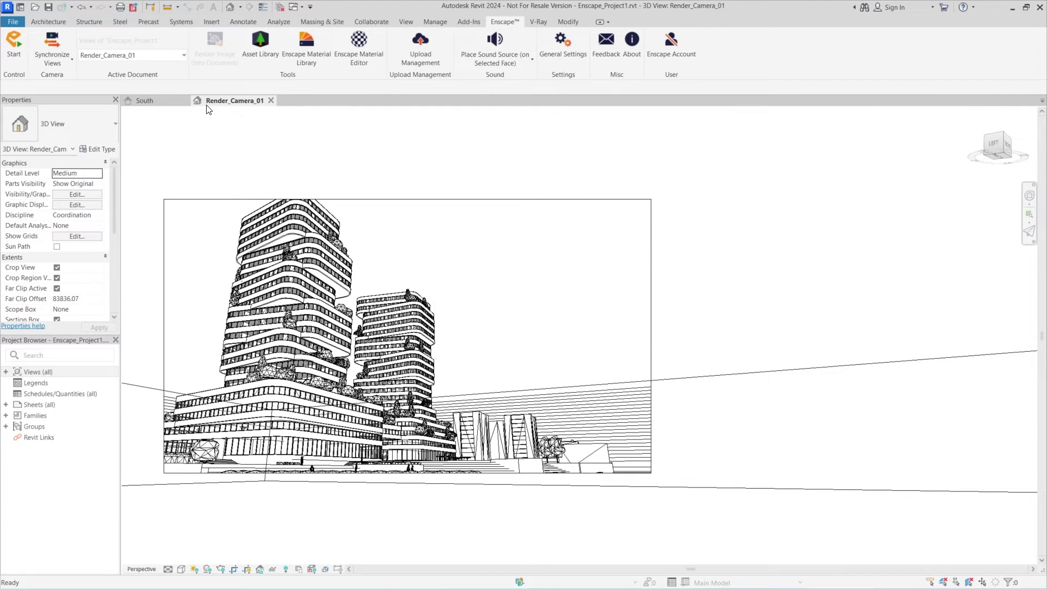
{"action": "left_click", "coordinate": [21, 45]}
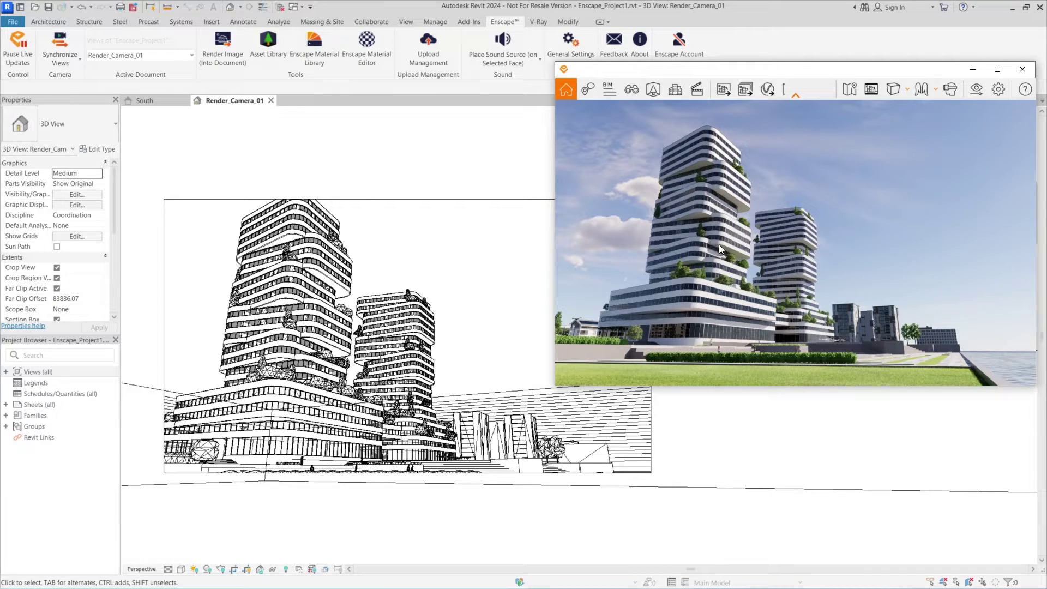
{"action": "mouse_move", "coordinate": [720, 244]}
{"action": "left_mouse_down"}
{"action": "mouse_move", "coordinate": [687, 248]}
{"action": "mouse_move", "coordinate": [722, 250]}
{"action": "left_mouse_up"}
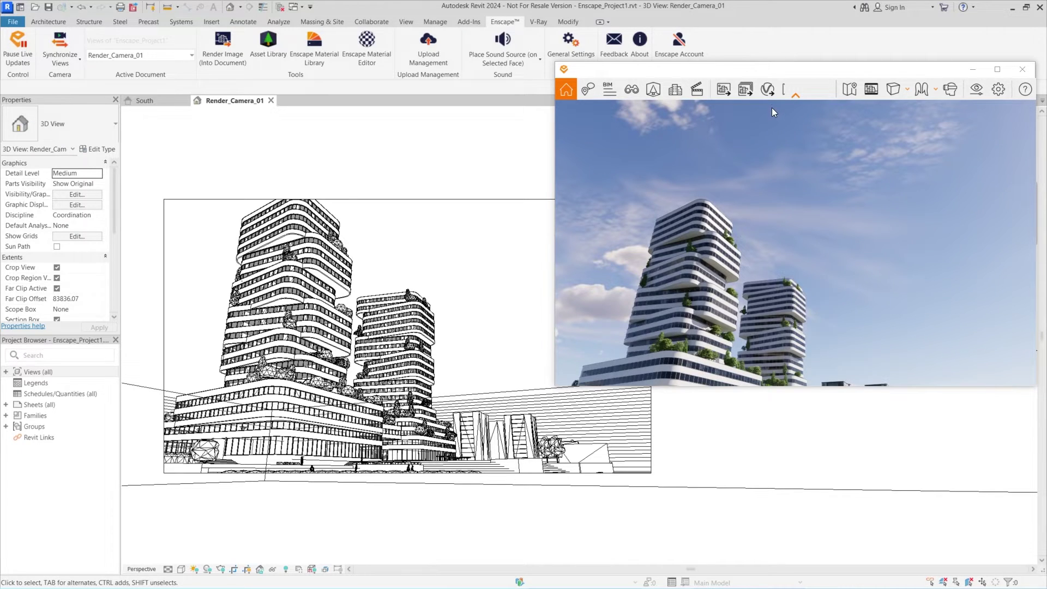
In the V-Ray scene export list, tick Render_Camera_01 and export it to the Tutorial\Export folder.
{"action": "left_click", "coordinate": [771, 93]}
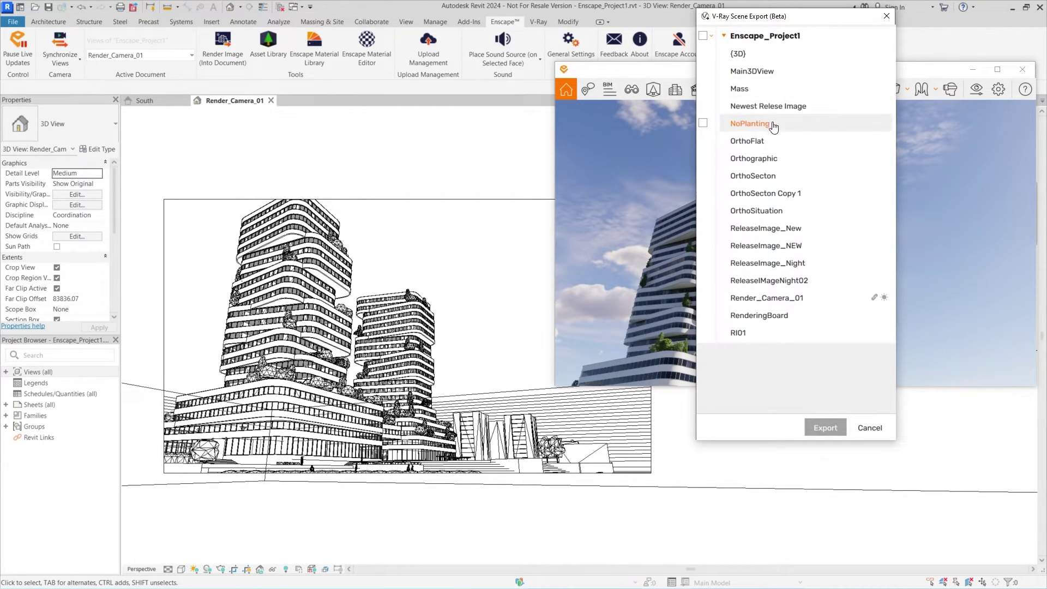
{"action": "left_click", "coordinate": [703, 297]}
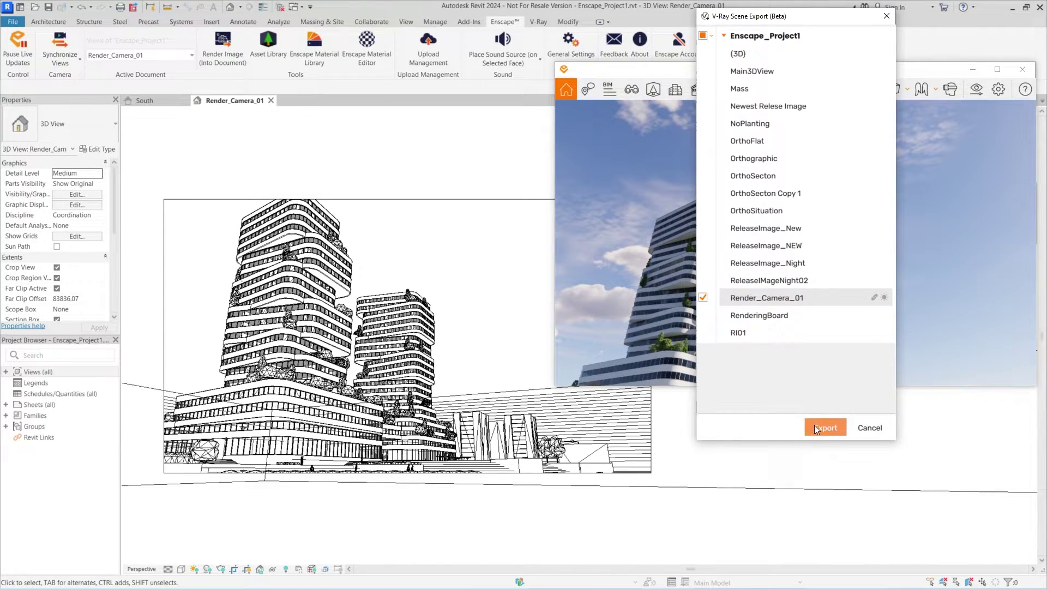
{"action": "left_click", "coordinate": [815, 428]}
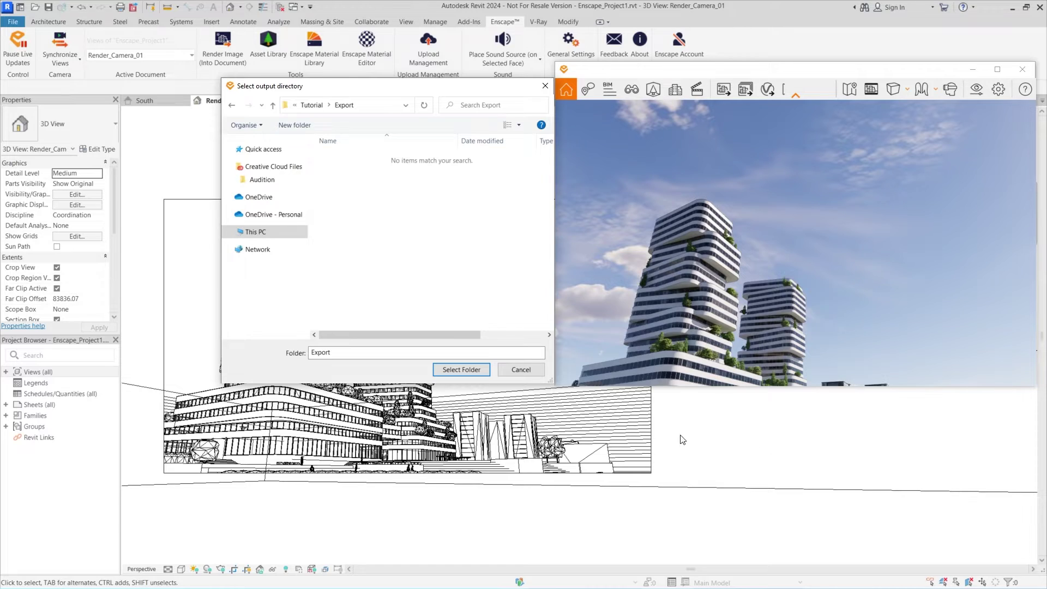
{"action": "left_click", "coordinate": [462, 369]}
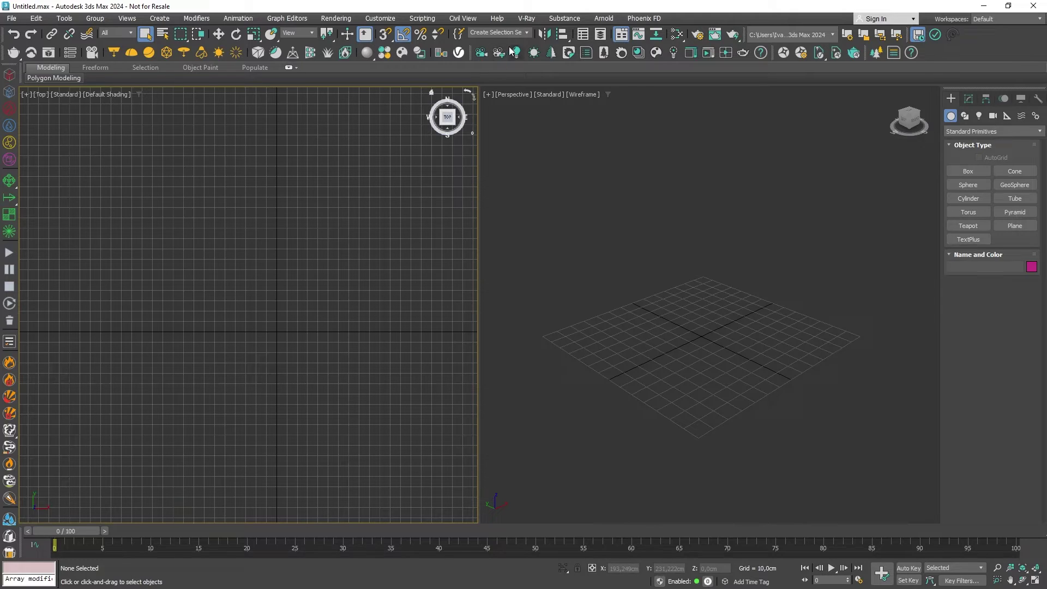
Load the exported Render_Camera_01 .vrscene in the Enscape importer, extract assets to the Export folder, and import.
{"action": "left_click", "coordinate": [522, 19]}
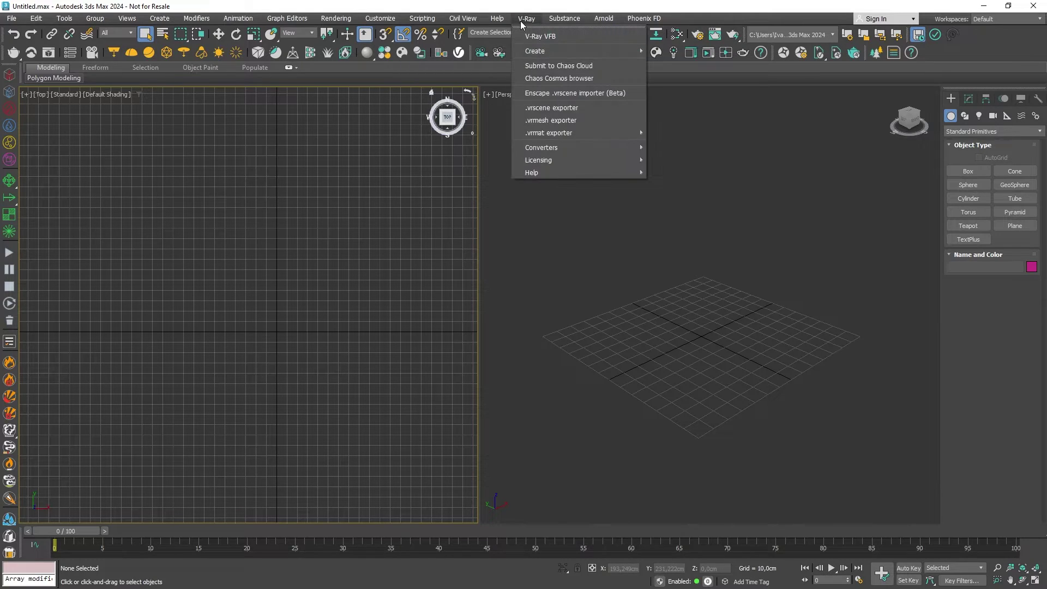
{"action": "left_click", "coordinate": [522, 92]}
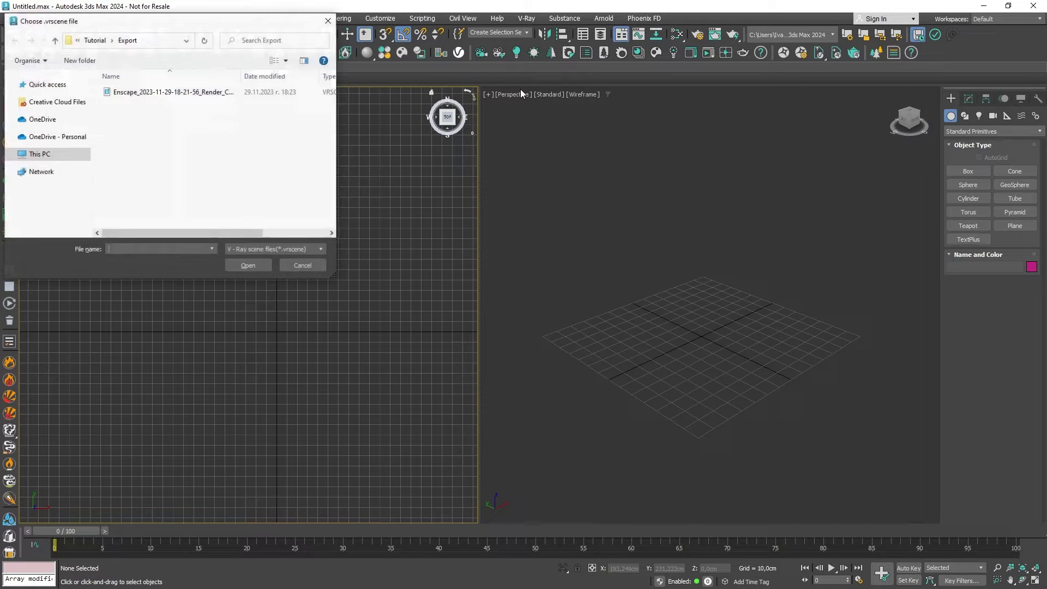
{"action": "left_click", "coordinate": [226, 93]}
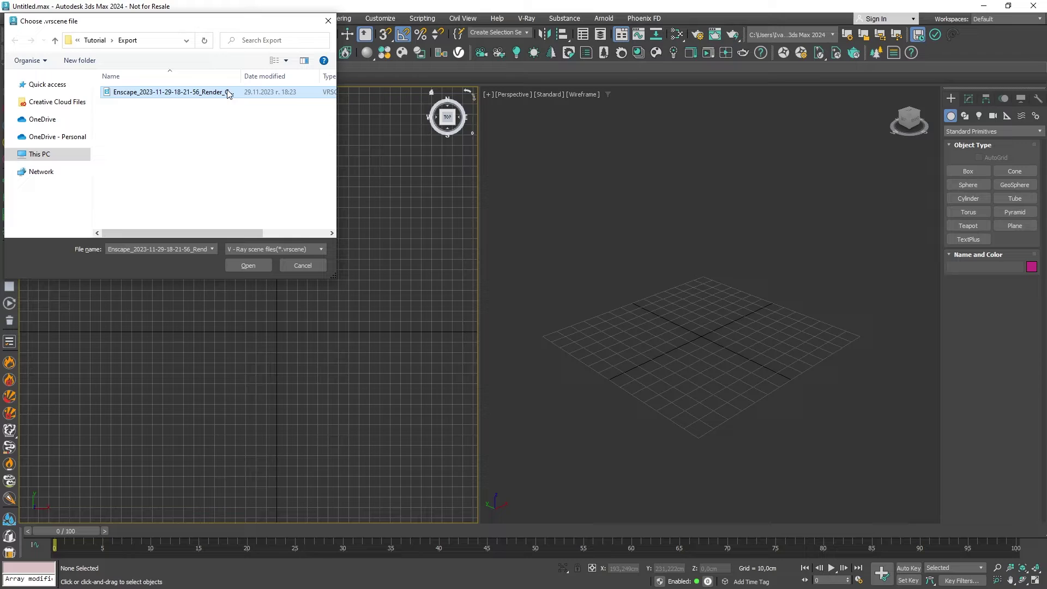
{"action": "left_click", "coordinate": [242, 264]}
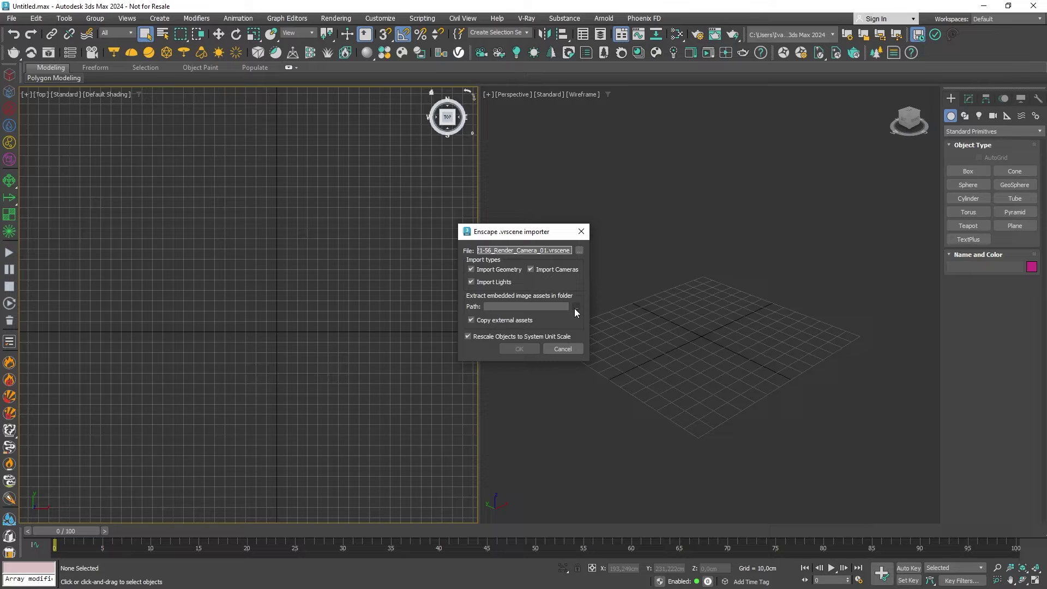
{"action": "left_click", "coordinate": [576, 308]}
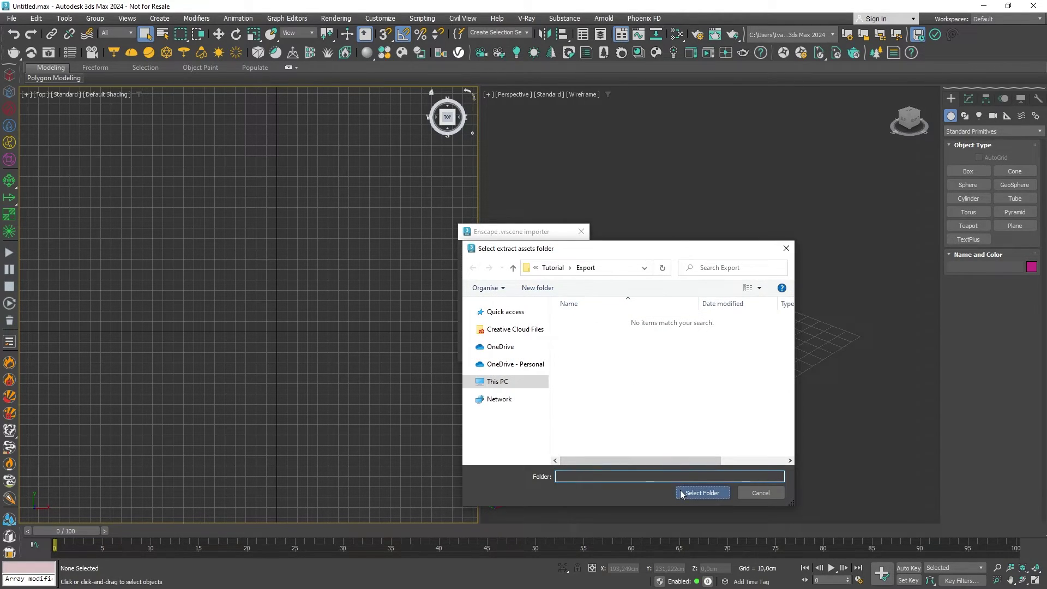
{"action": "left_click", "coordinate": [680, 490]}
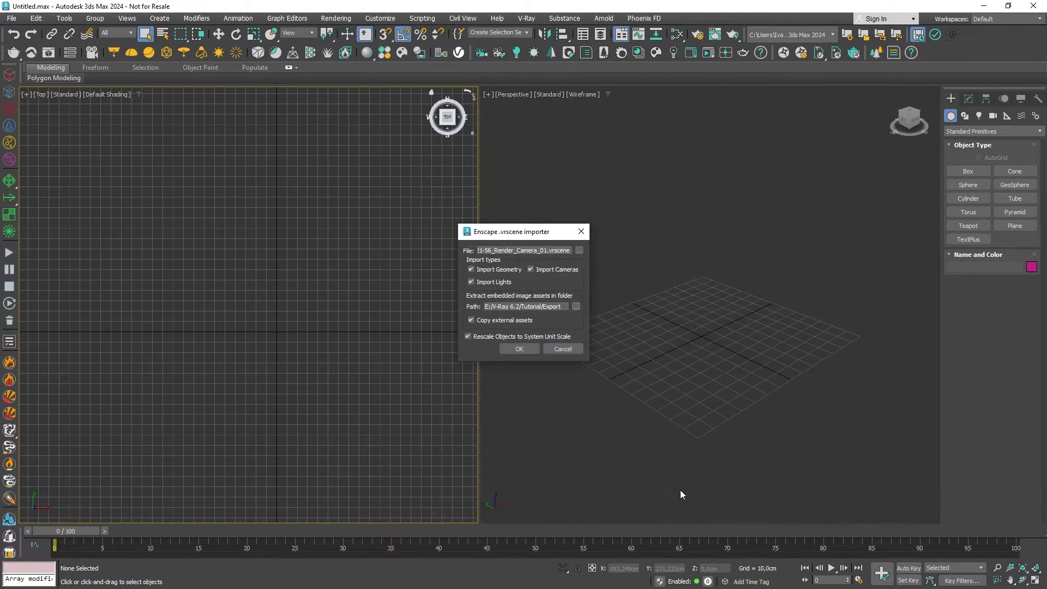
{"action": "left_click", "coordinate": [518, 349]}
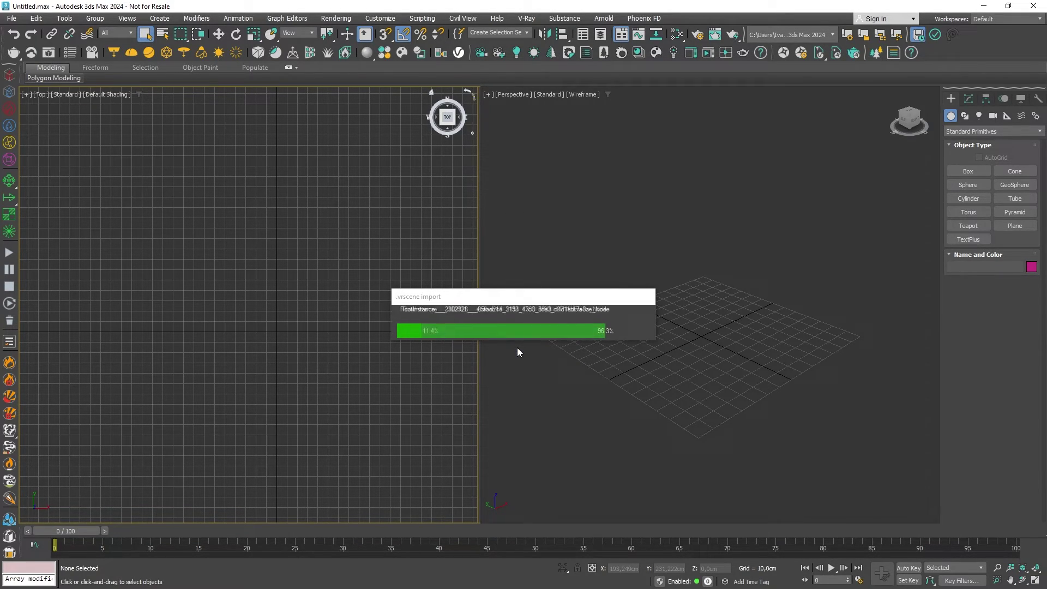
Switch the Perspective viewport to shaded display (F3) and frame the planter towers.
{"action": "scroll", "coordinate": [517, 348], "scroll_direction": "down", "scroll_amount": 10}
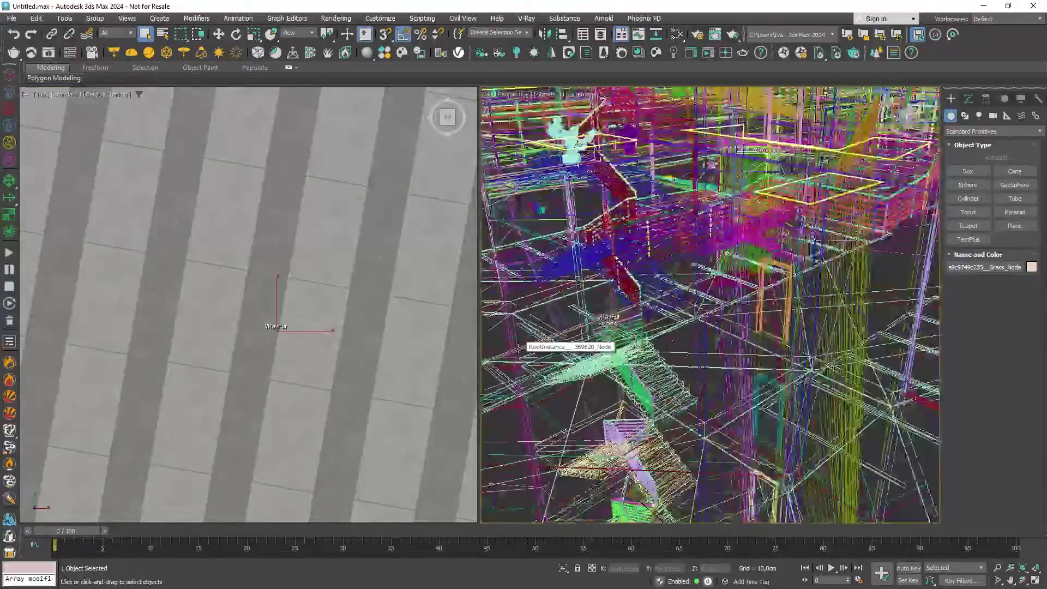
{"action": "scroll", "coordinate": [518, 348], "scroll_direction": "up", "scroll_amount": 10}
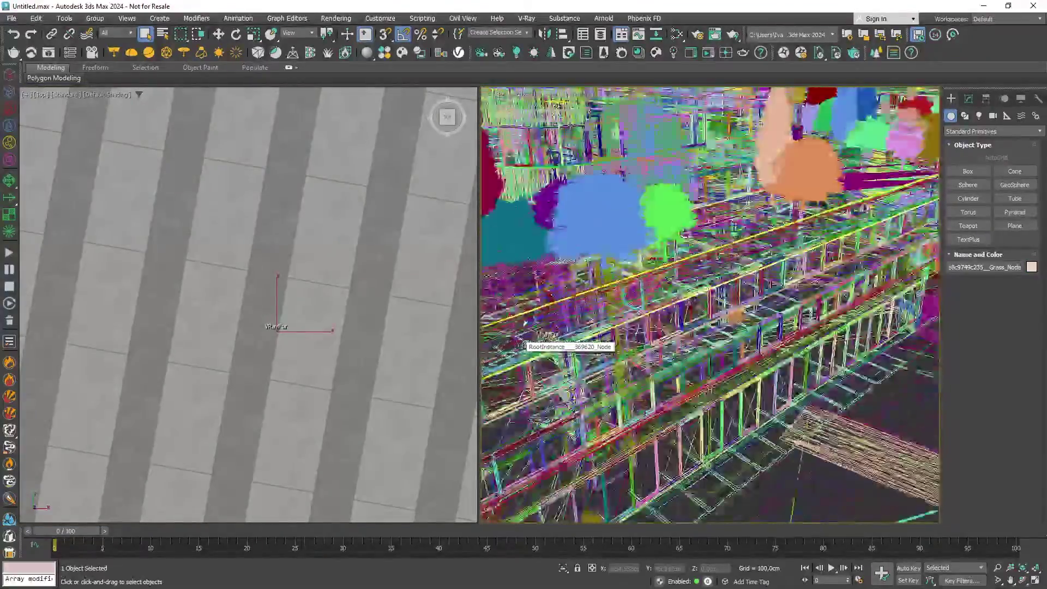
{"action": "key", "text": "F3"}
{"action": "scroll", "coordinate": [579, 410], "scroll_direction": "down", "scroll_amount": 8}
{"action": "middle_click_drag", "start_coordinate": [579, 410], "coordinate": [608, 419], "text": "alt"}
{"action": "scroll", "coordinate": [621, 355], "scroll_direction": "up", "scroll_amount": 8}
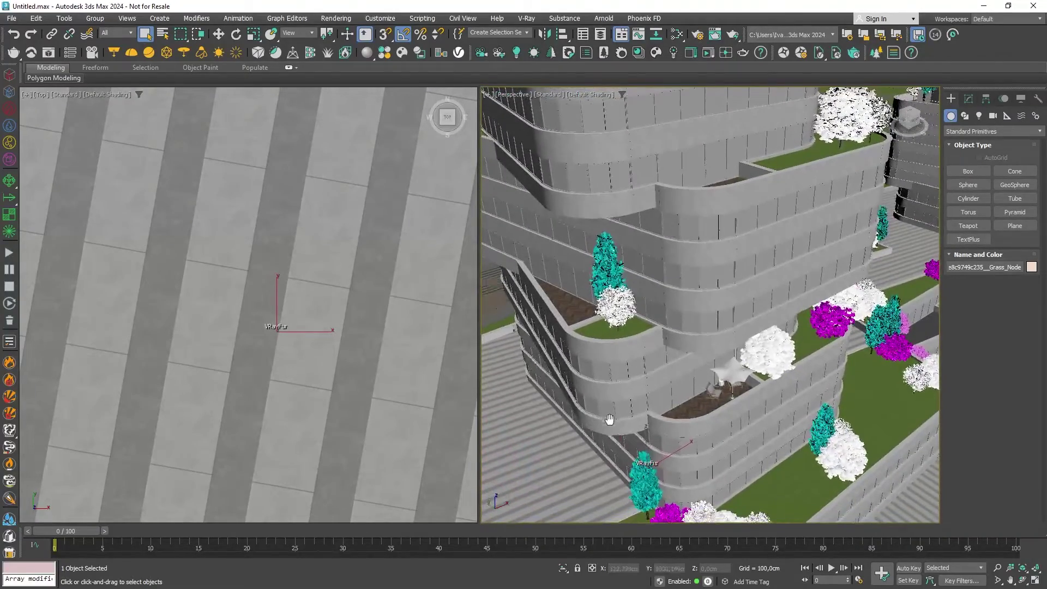
Load the building's material into the Slate editor and set the second sub-material's reflection colour to white.
{"action": "key", "text": "m"}
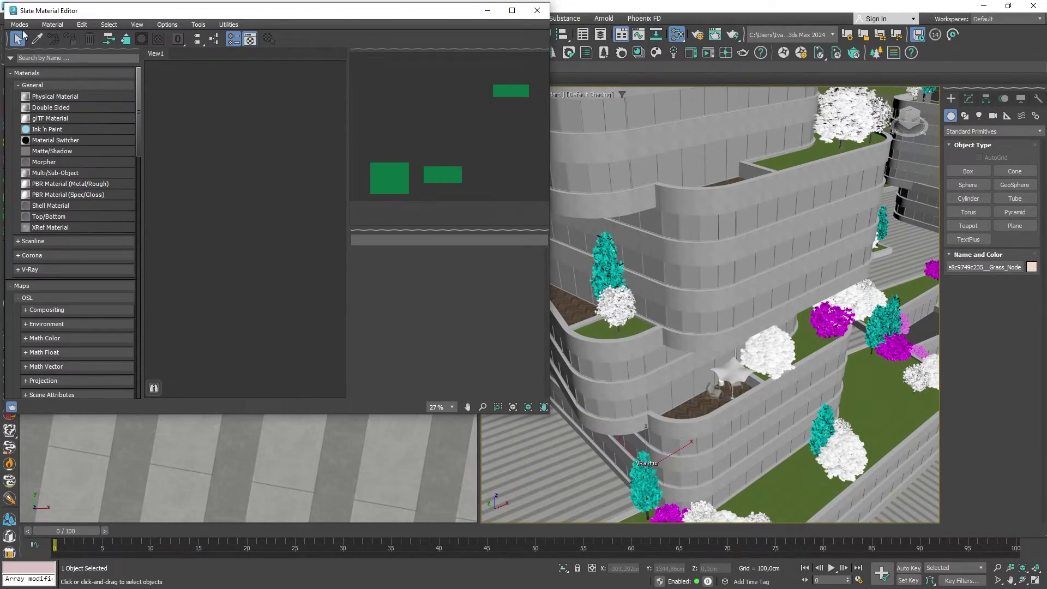
{"action": "left_click", "coordinate": [36, 39]}
{"action": "left_click", "coordinate": [579, 303]}
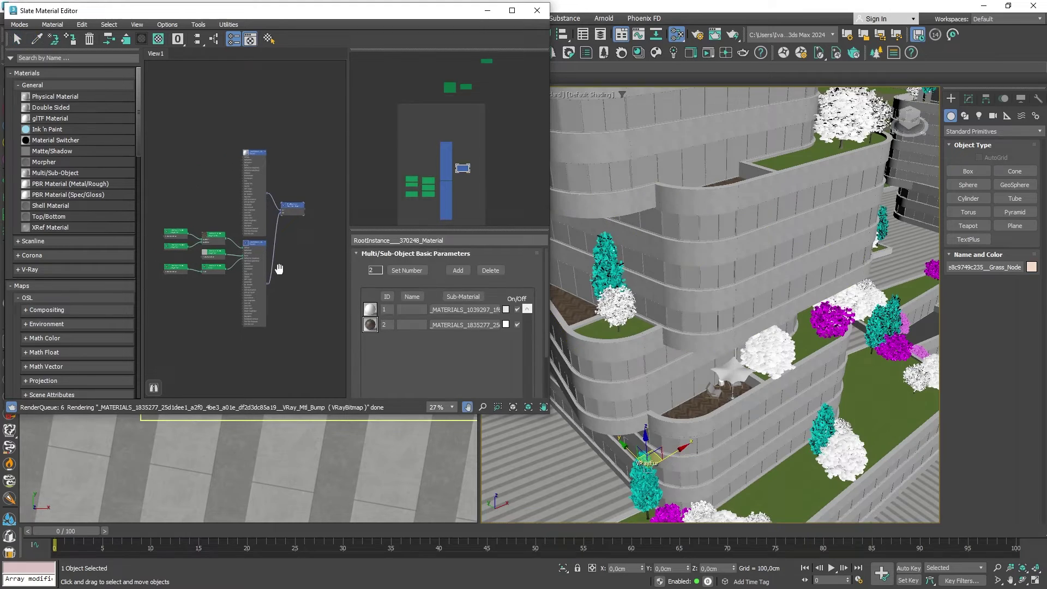
{"action": "left_click", "coordinate": [456, 326]}
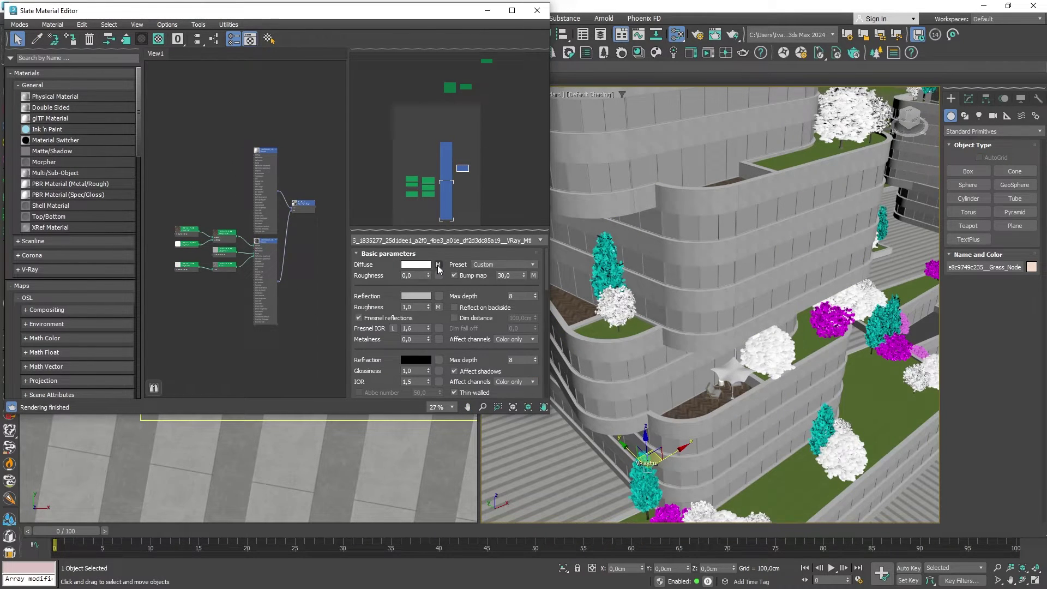
{"action": "left_click", "coordinate": [420, 296]}
{"action": "left_click_drag", "start_coordinate": [305, 229], "coordinate": [349, 229]}
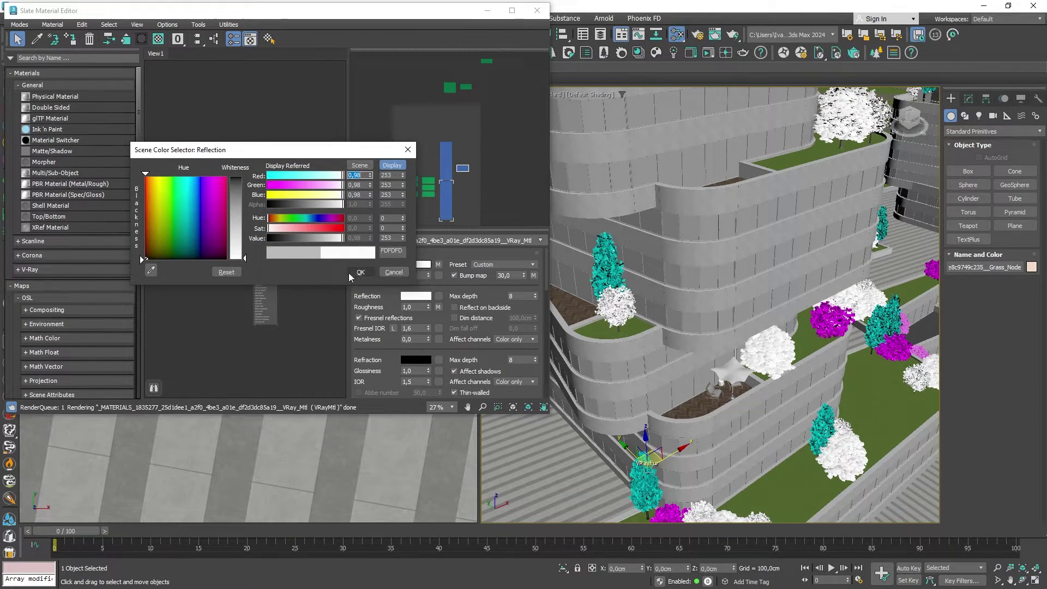
{"action": "left_click", "coordinate": [362, 275]}
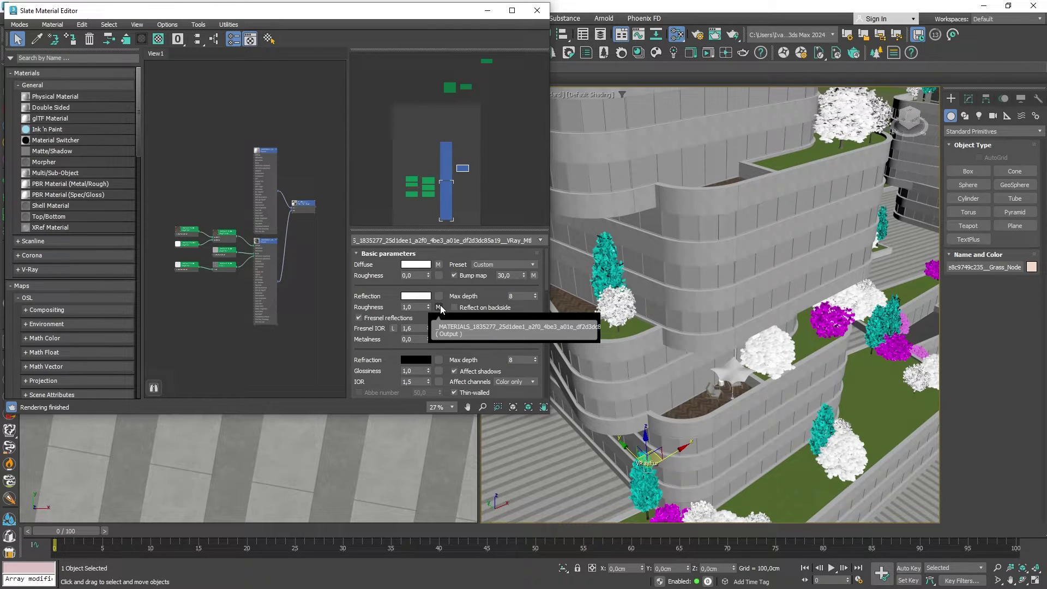
Preview the herringbone wood bitmap texture, then close the preview and the material editor.
{"action": "scroll", "coordinate": [183, 243], "scroll_direction": "up", "scroll_amount": 8}
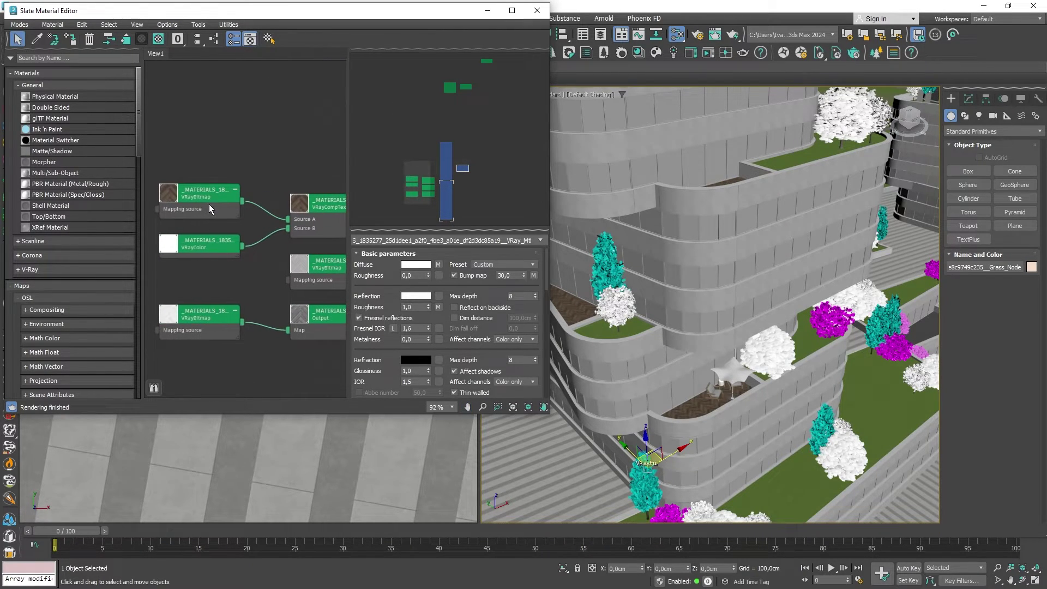
{"action": "double_click", "coordinate": [209, 208]}
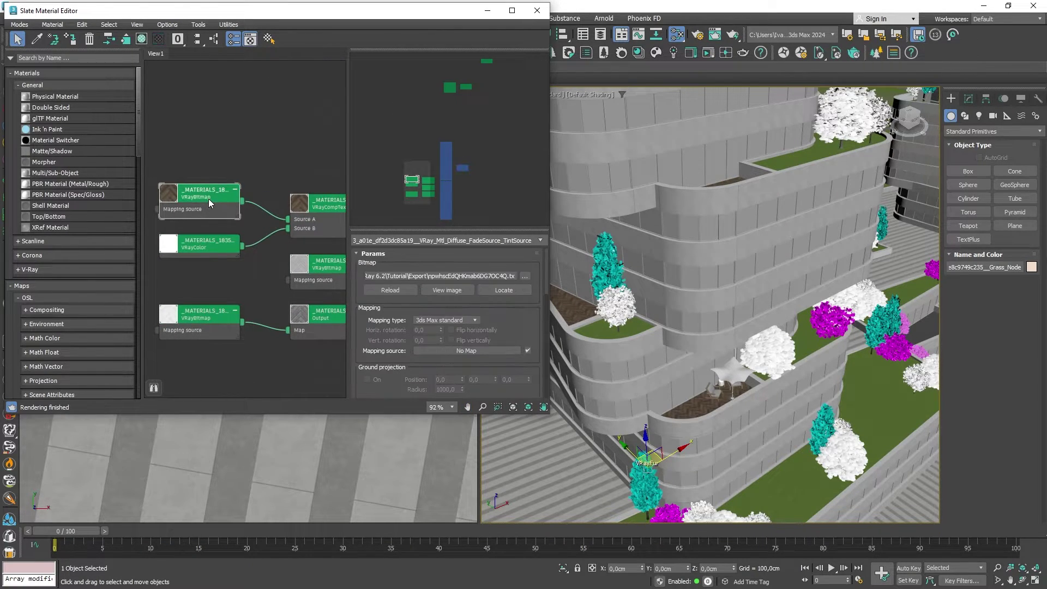
{"action": "left_click", "coordinate": [431, 290]}
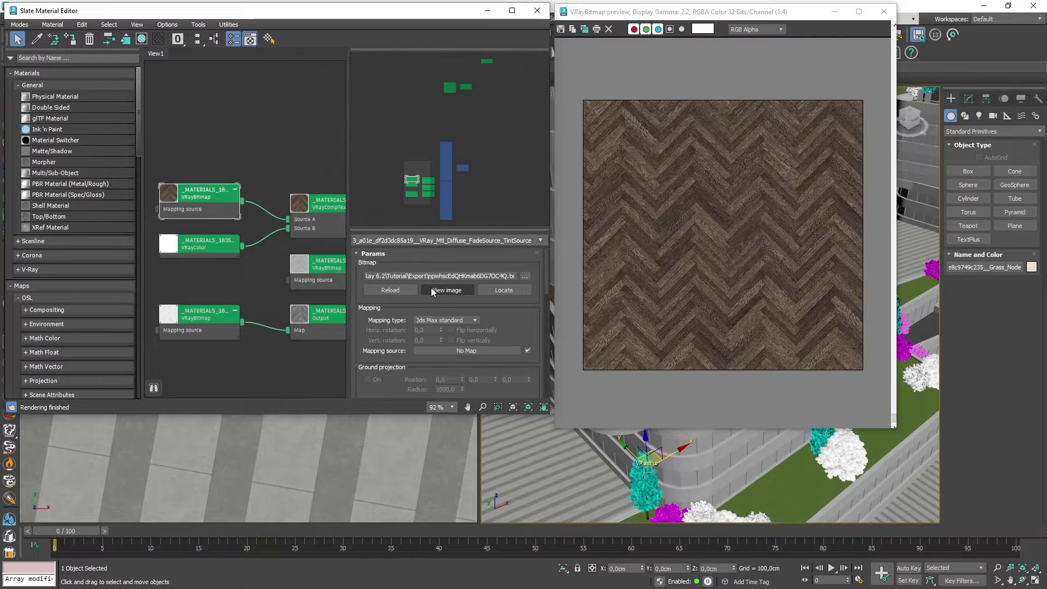
{"action": "left_click", "coordinate": [884, 12]}
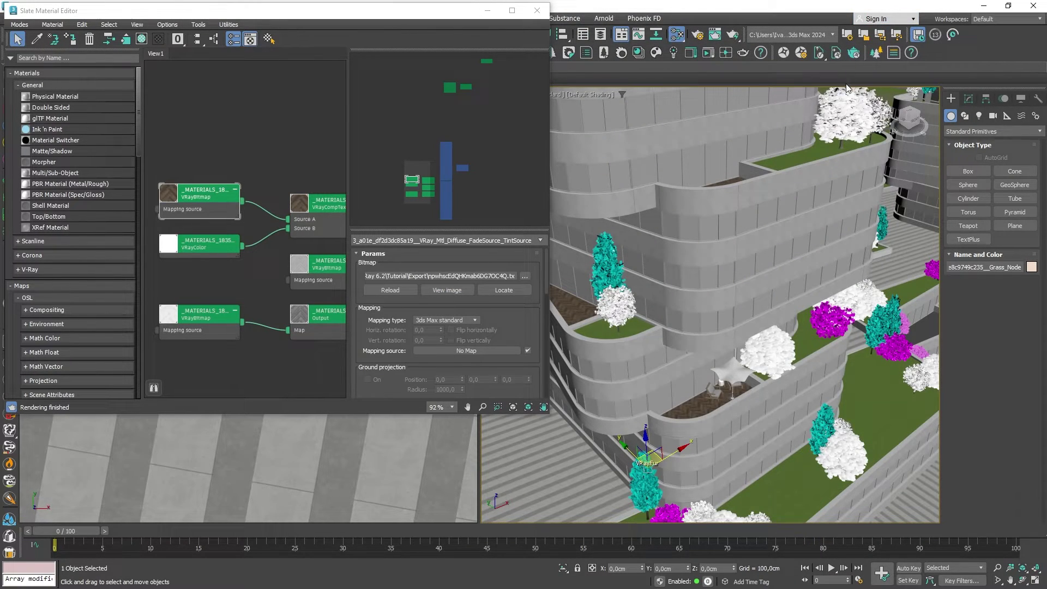
{"action": "left_click", "coordinate": [537, 10]}
{"action": "scroll", "coordinate": [664, 399], "scroll_direction": "down", "scroll_amount": 10}
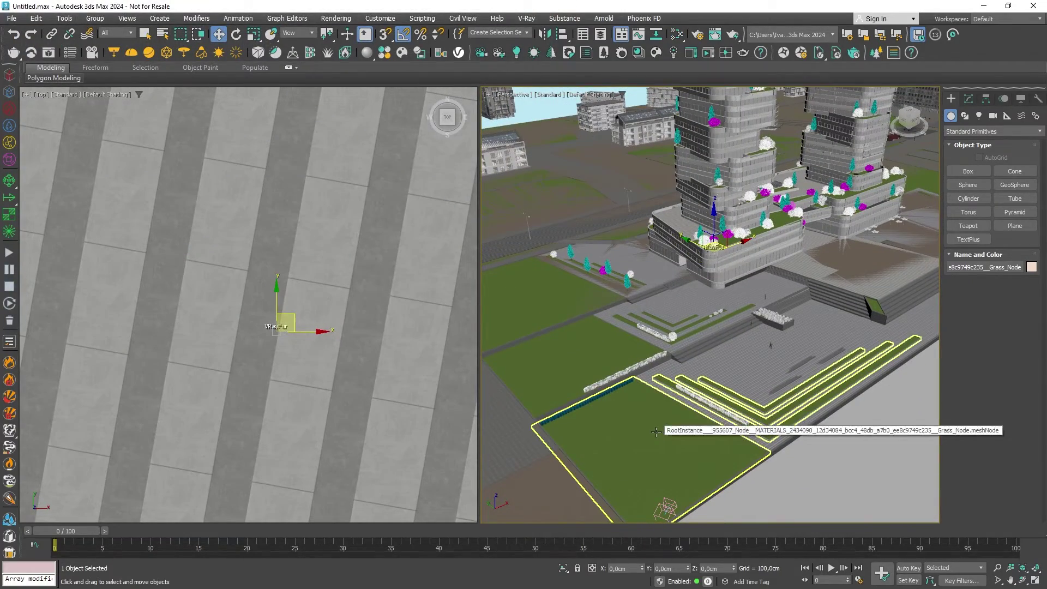
Clear the selection and drag Chaos Cosmos' Dirt Grey Stones ground material, triplanar mapped, onto the lawn areas.
{"action": "key", "text": "ctrl+d"}
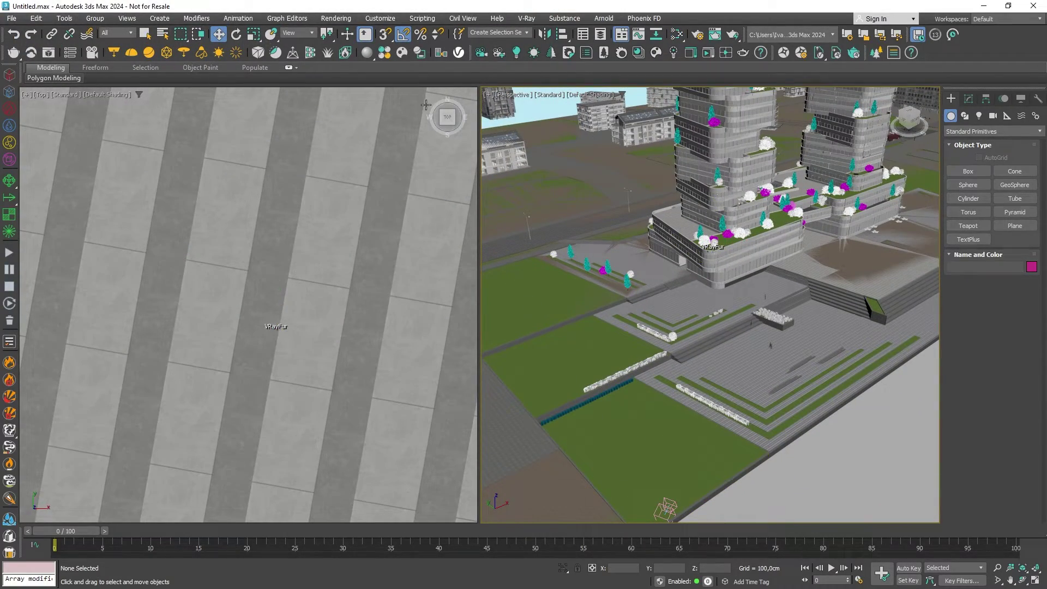
{"action": "left_click", "coordinate": [401, 53]}
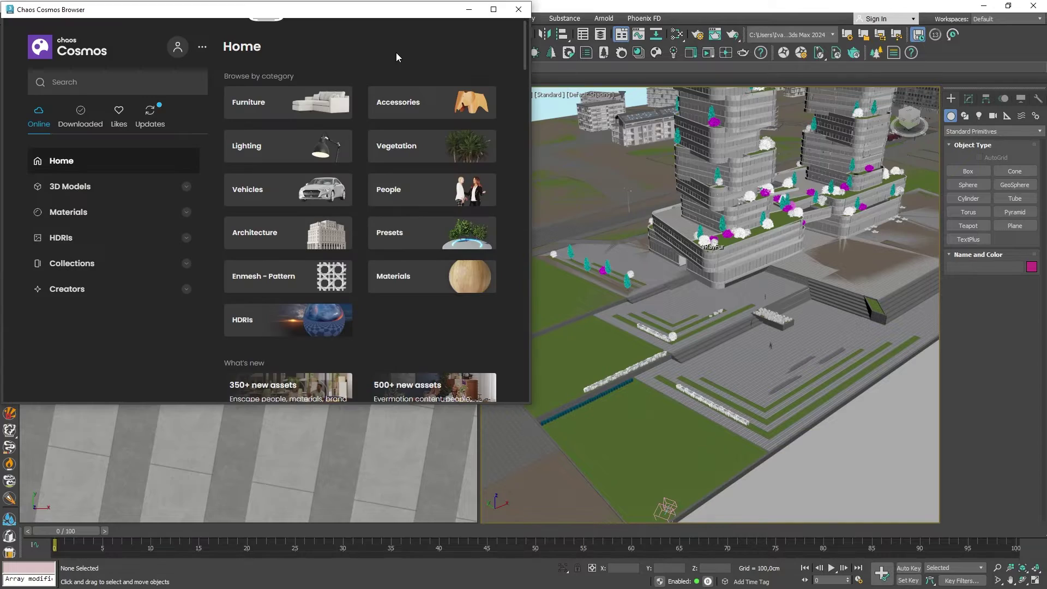
{"action": "left_click", "coordinate": [160, 214]}
{"action": "scroll", "coordinate": [162, 216], "scroll_direction": "down", "scroll_amount": 3}
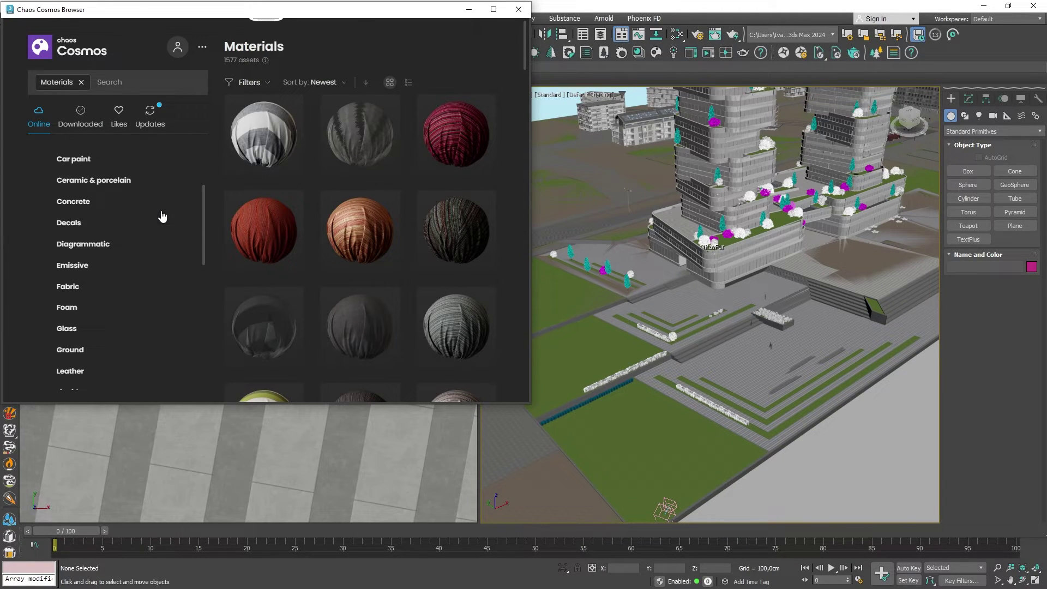
{"action": "scroll", "coordinate": [117, 313], "scroll_direction": "down", "scroll_amount": 3}
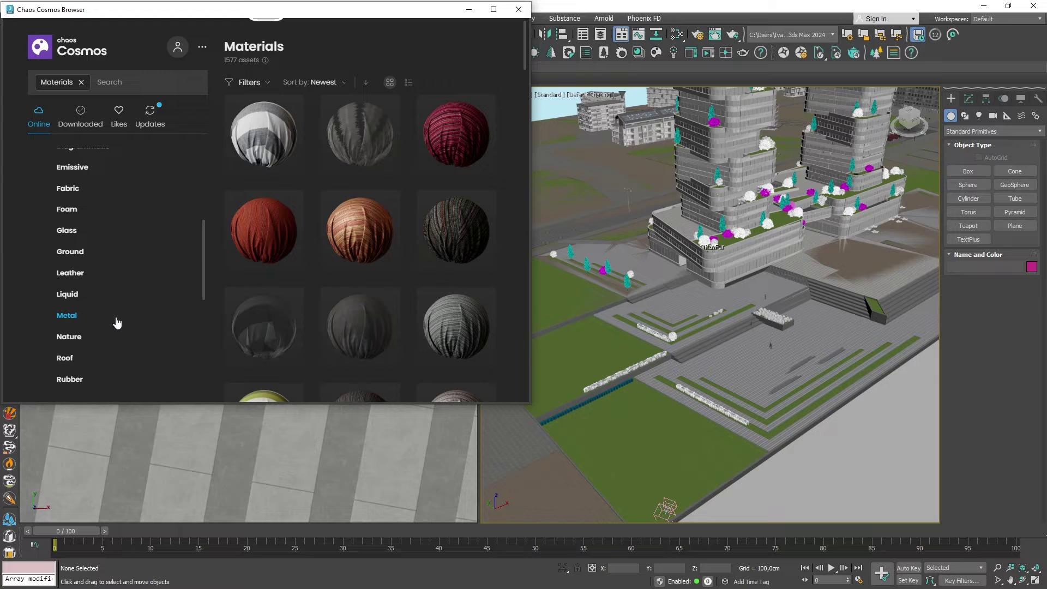
{"action": "left_click", "coordinate": [70, 251]}
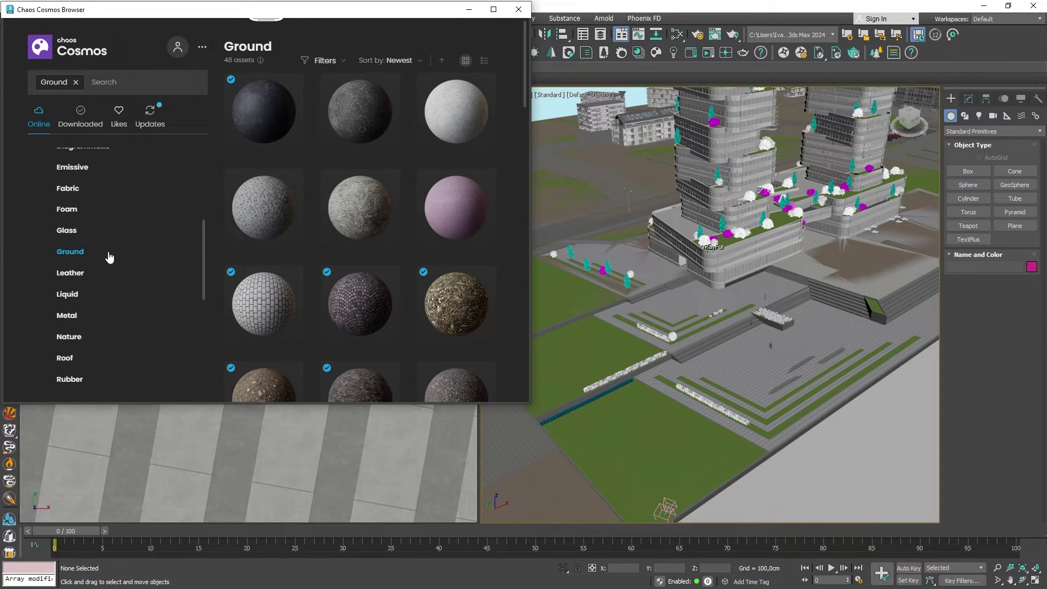
{"action": "scroll", "coordinate": [334, 246], "scroll_direction": "down", "scroll_amount": 3}
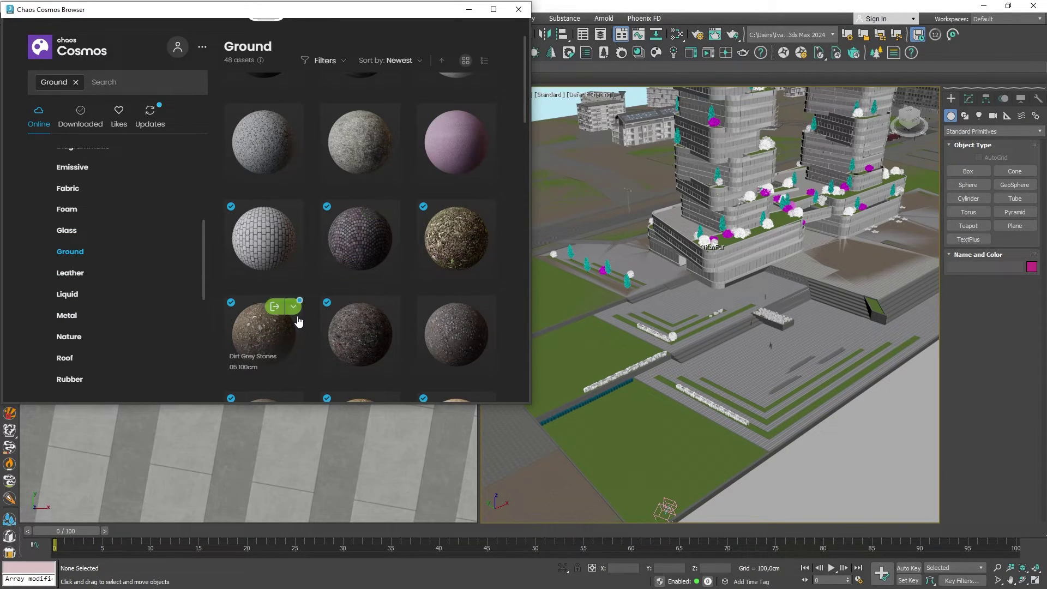
{"action": "left_click", "coordinate": [294, 309]}
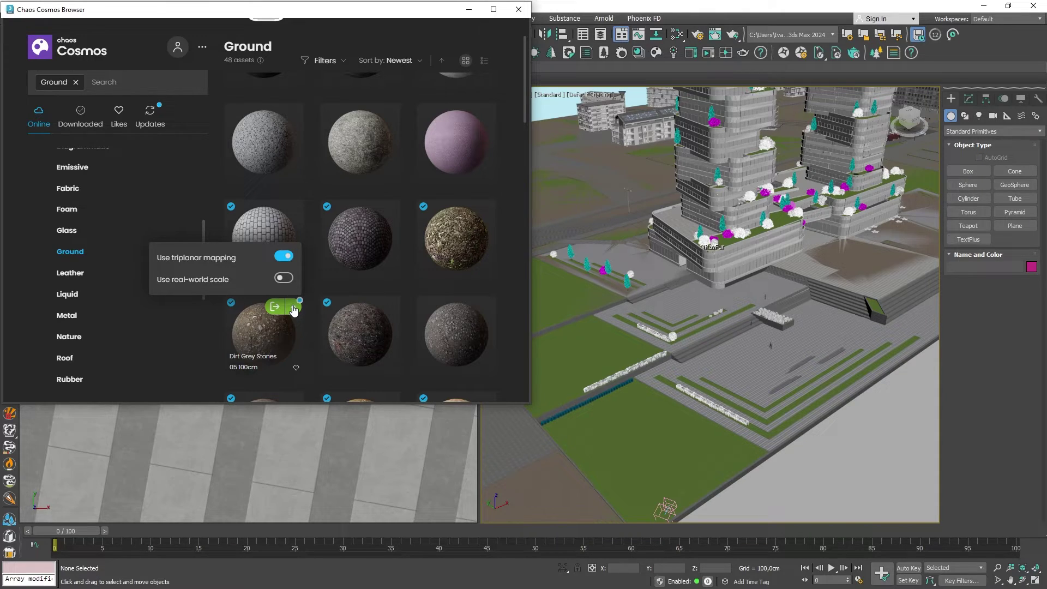
{"action": "left_click_drag", "start_coordinate": [259, 333], "coordinate": [620, 447]}
{"action": "left_click", "coordinate": [519, 10]}
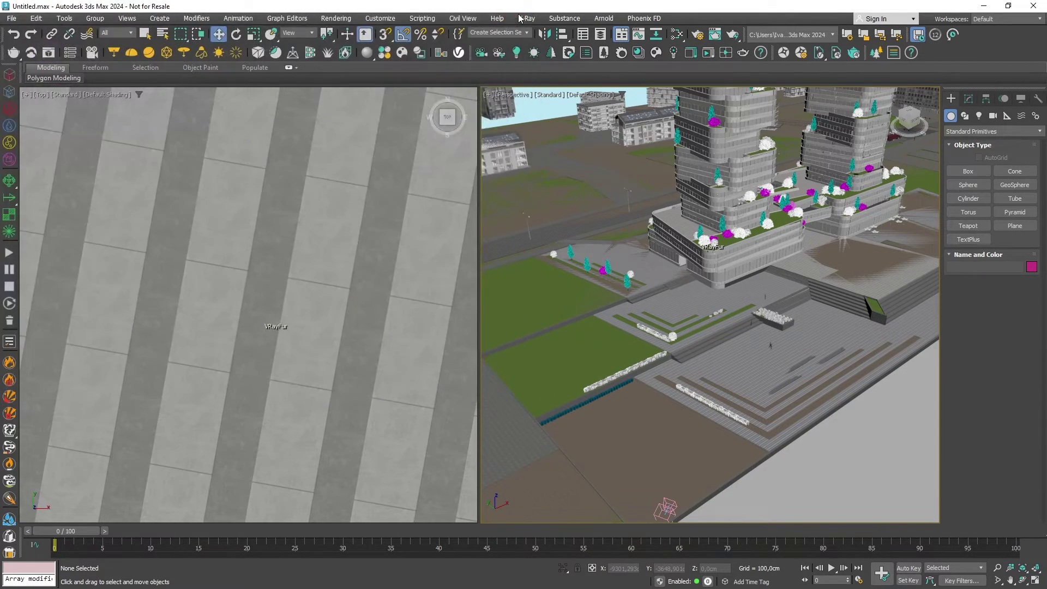
Select the physical camera, view through it, and show the safe frame.
{"action": "middle_click_drag", "start_coordinate": [574, 300], "coordinate": [619, 388], "text": "alt"}
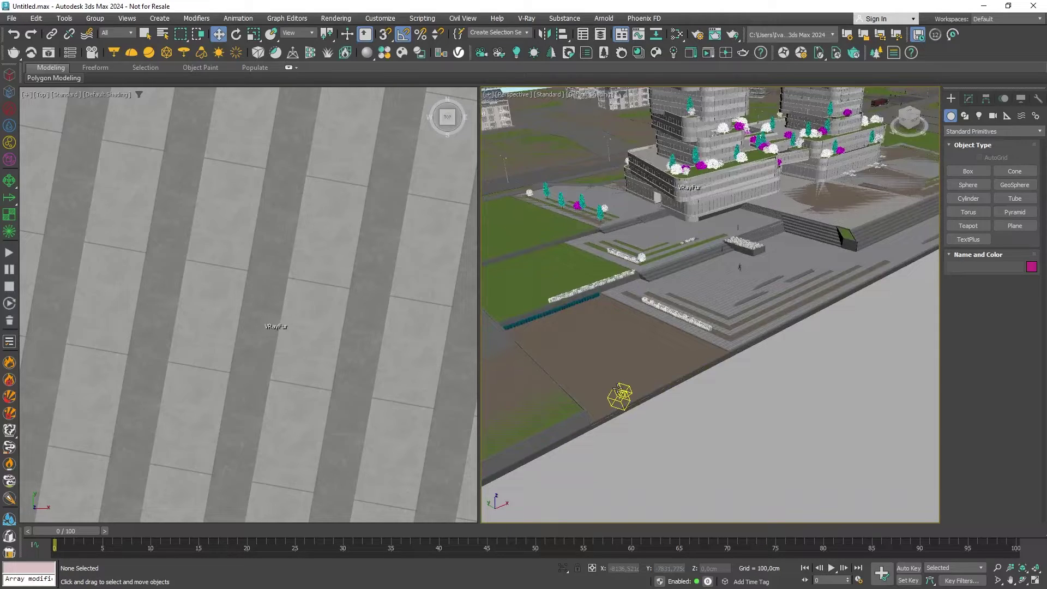
{"action": "left_click", "coordinate": [619, 393]}
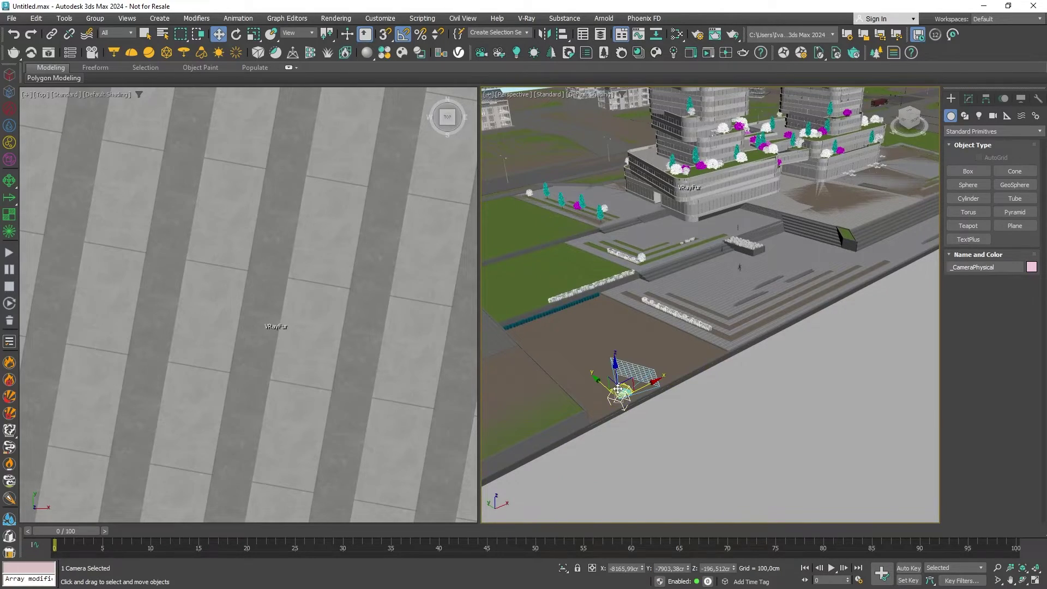
{"action": "key", "text": "c"}
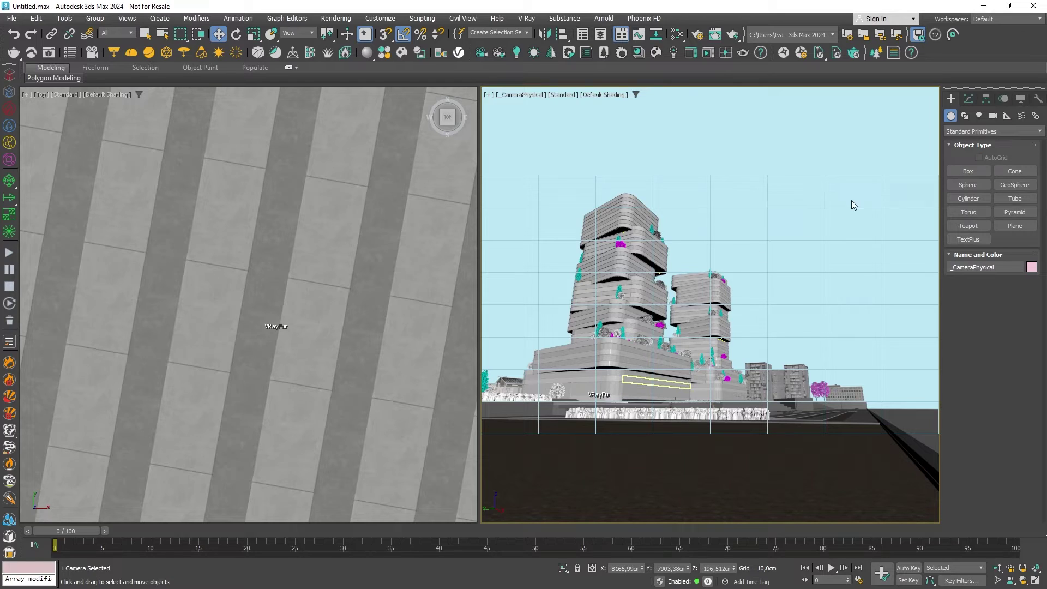
{"action": "left_click", "coordinate": [968, 99]}
{"action": "key", "text": "shift+f"}
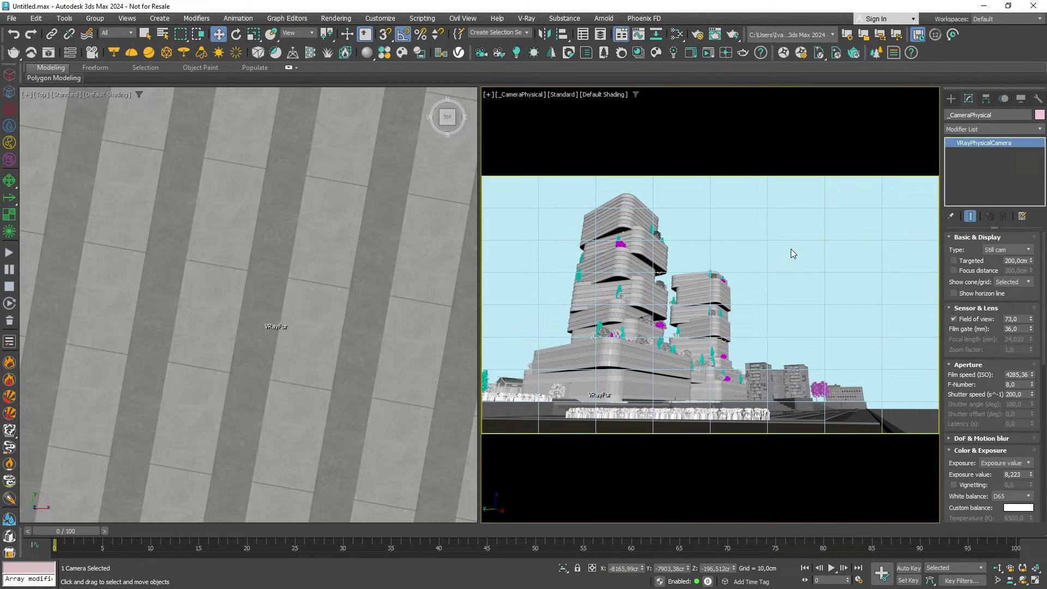
Set the camera's exposure to Physical exposure and enable Automatic vertical tilt.
{"action": "scroll", "coordinate": [980, 318], "scroll_direction": "down", "scroll_amount": 3}
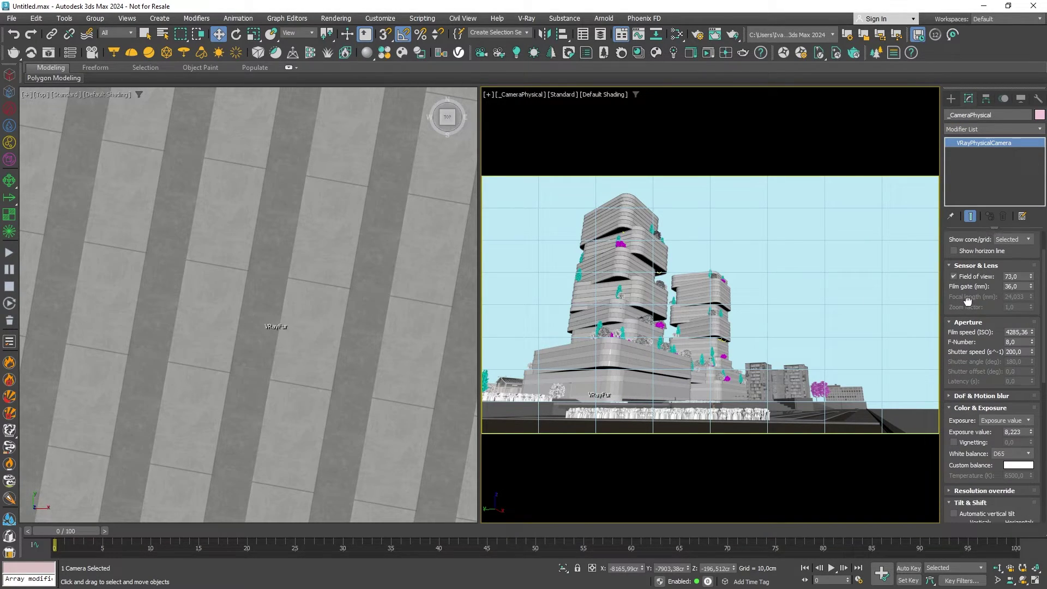
{"action": "scroll", "coordinate": [982, 305], "scroll_direction": "down", "scroll_amount": 3}
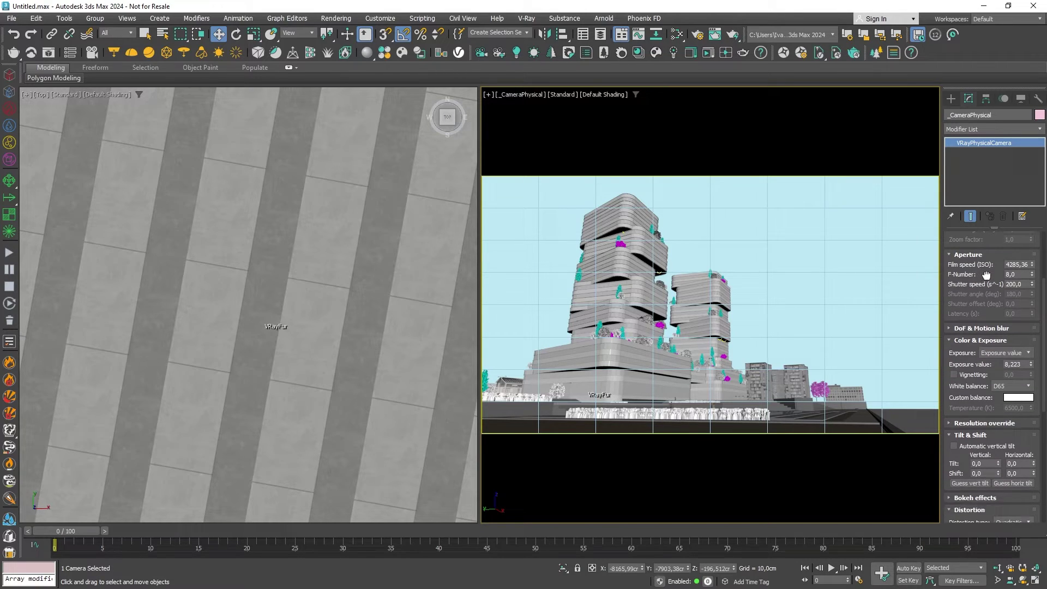
{"action": "left_click", "coordinate": [995, 354]}
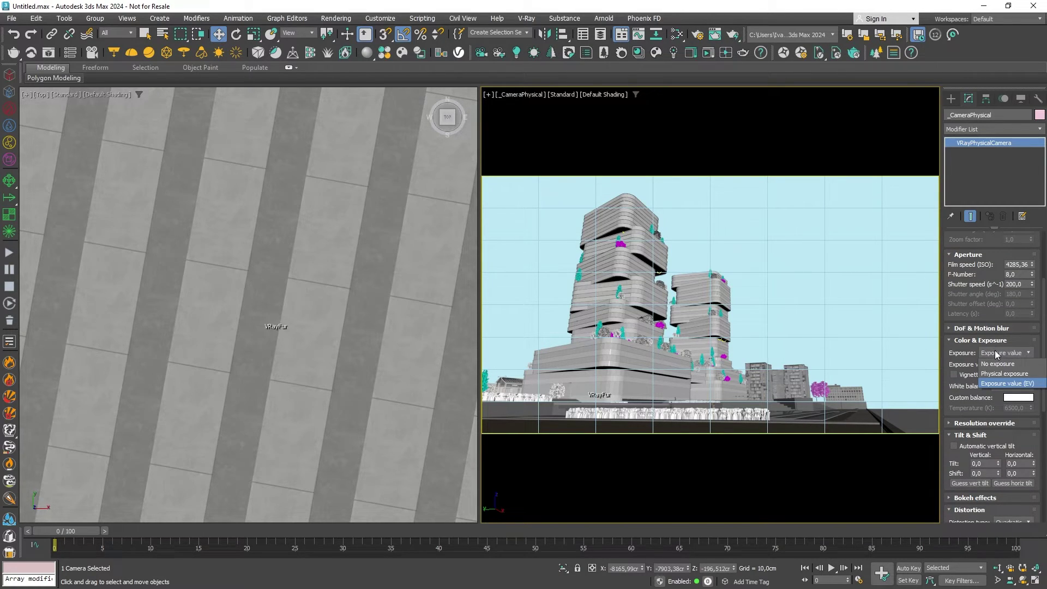
{"action": "left_click", "coordinate": [990, 375]}
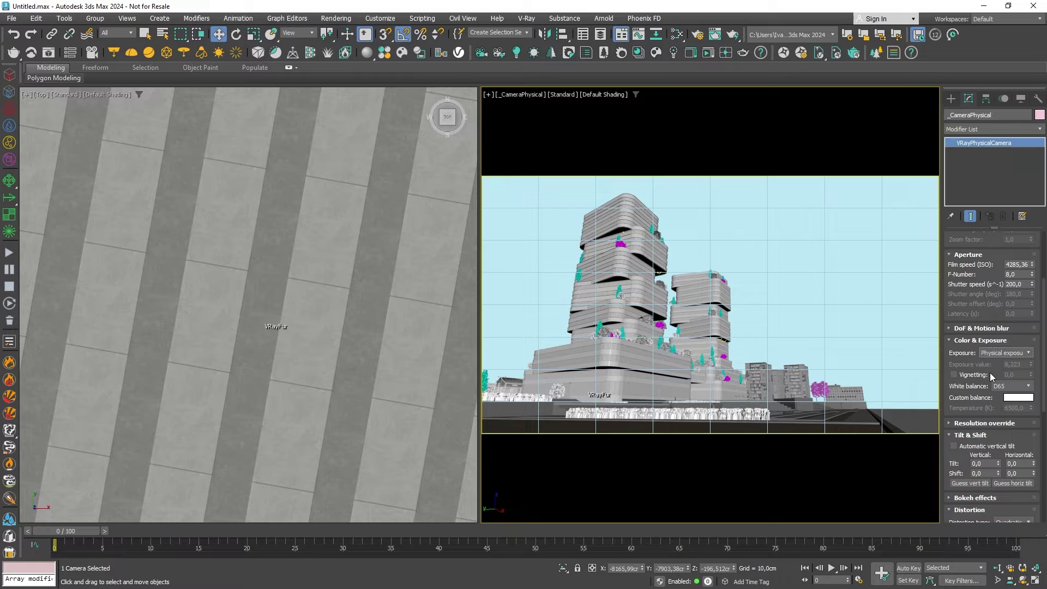
{"action": "left_click", "coordinate": [1009, 275]}
{"action": "left_click", "coordinate": [1011, 284]}
{"action": "left_click", "coordinate": [955, 445]}
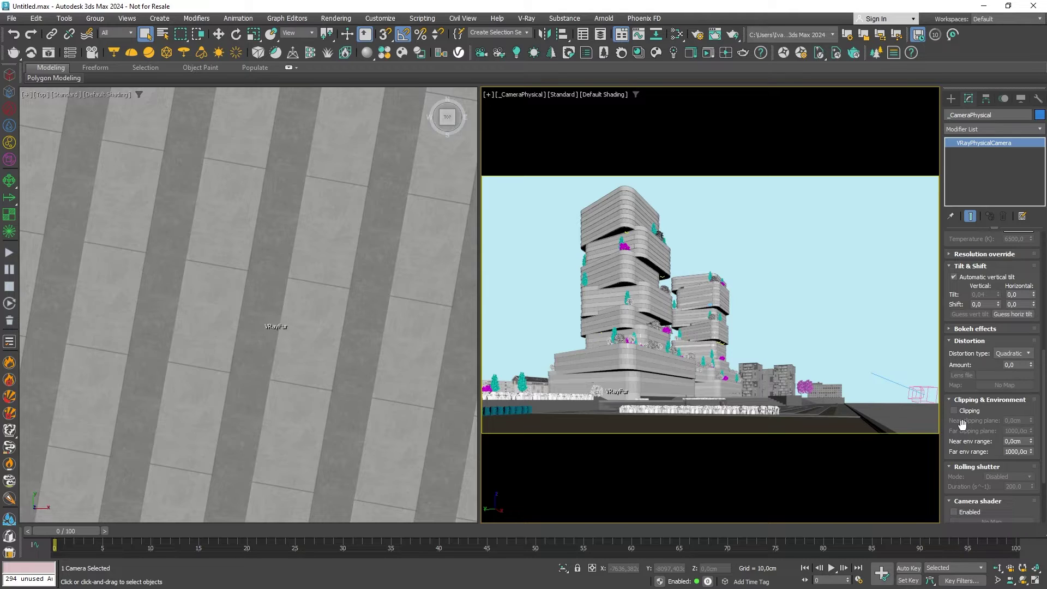
Overlay a Golden spiral proportion guide with Flip hor. and Flip ver. checked.
{"action": "scroll", "coordinate": [962, 424], "scroll_direction": "down", "scroll_amount": 5}
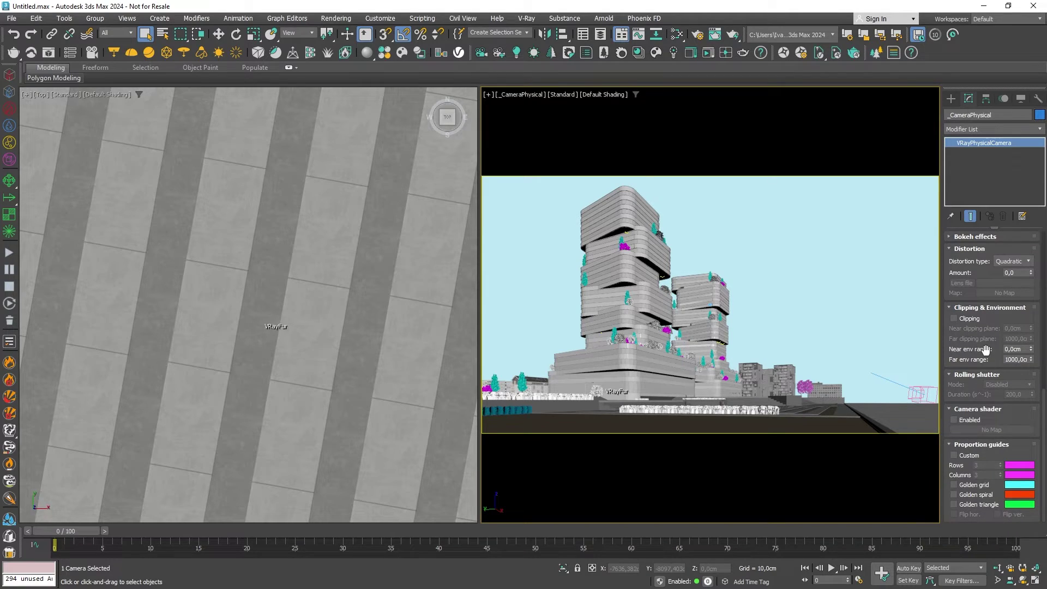
{"action": "left_click", "coordinate": [964, 496]}
{"action": "left_click", "coordinate": [954, 514]}
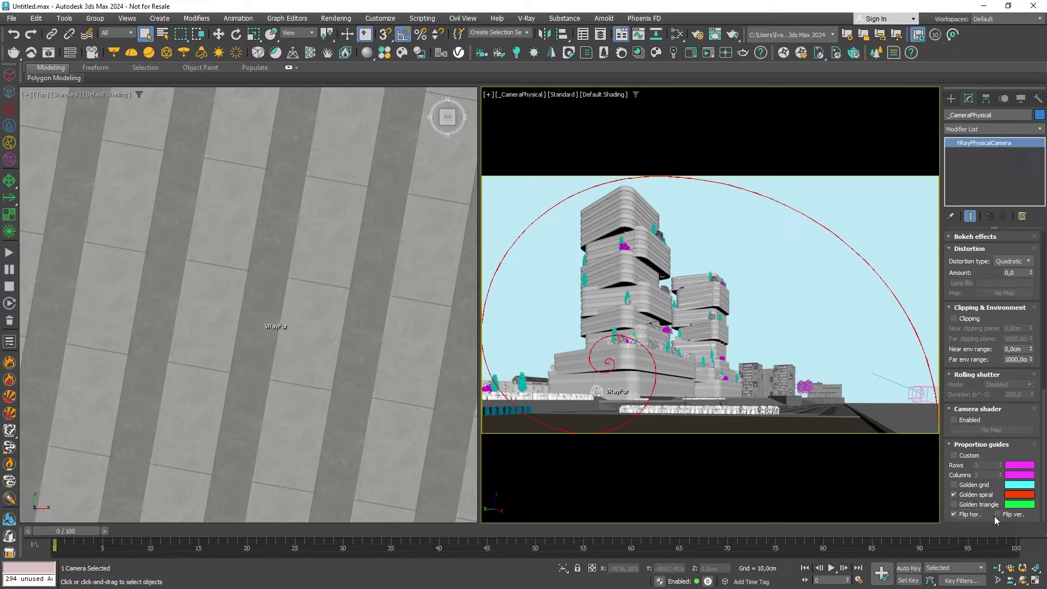
{"action": "left_click", "coordinate": [997, 514]}
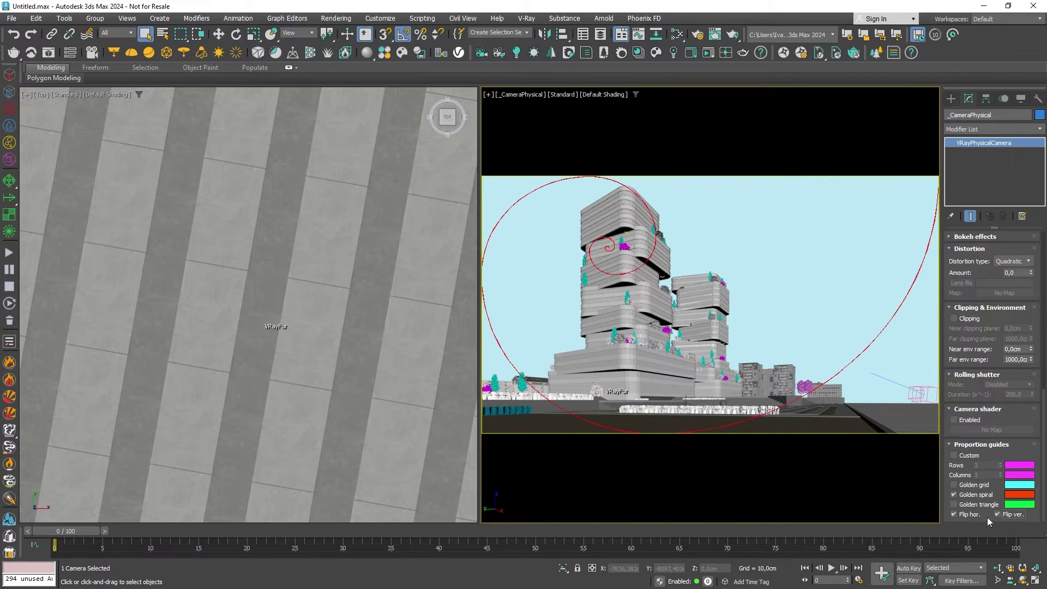
Select the camera target from the viewport label and move it slightly upward.
{"action": "left_click", "coordinate": [510, 94]}
{"action": "left_click", "coordinate": [567, 315]}
{"action": "key", "text": "w"}
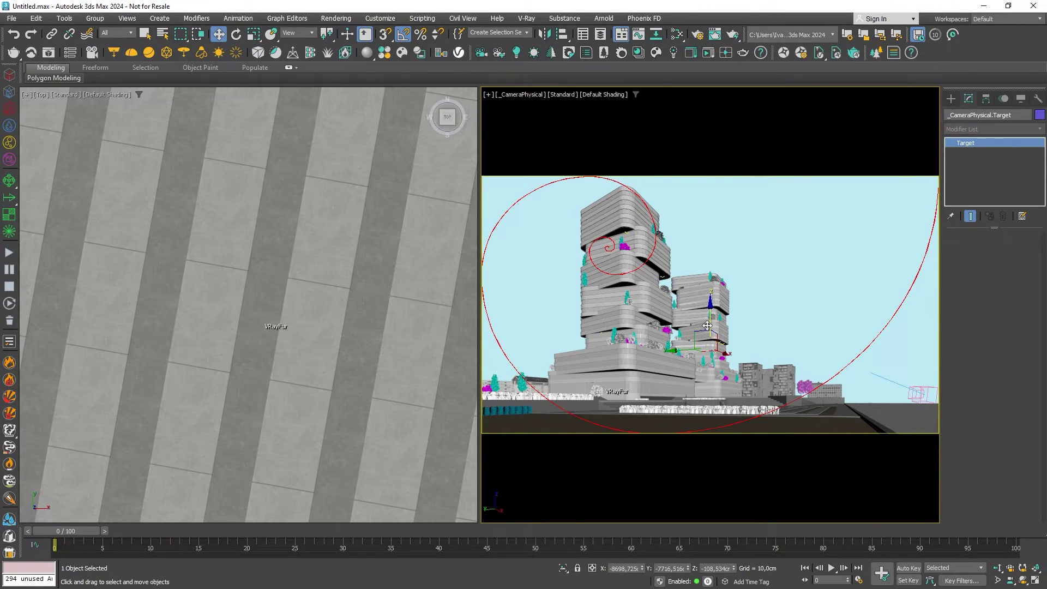
{"action": "left_click_drag", "start_coordinate": [711, 343], "coordinate": [709, 323]}
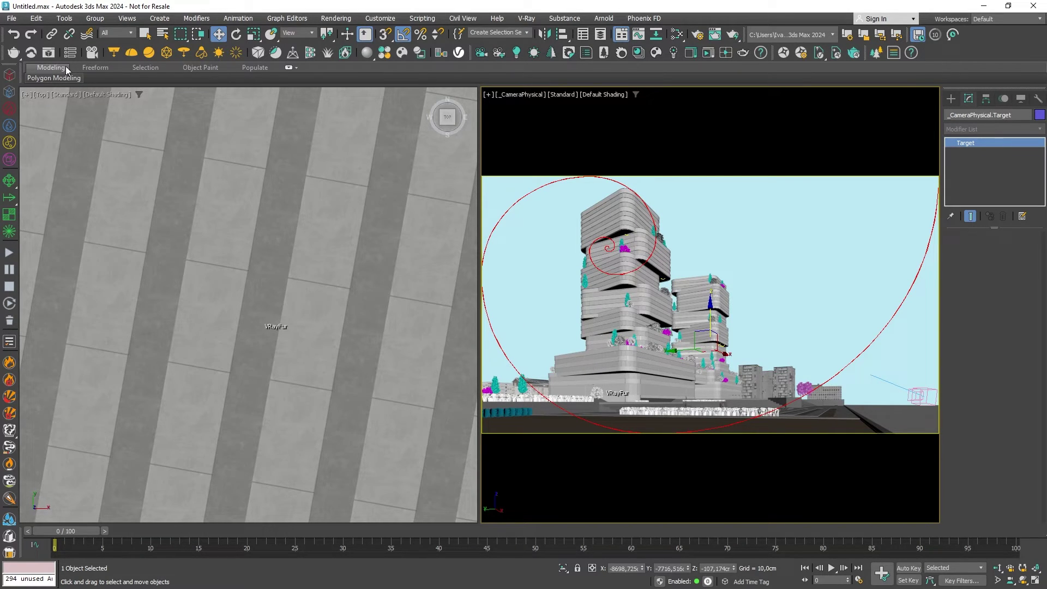
Open the V-Ray Frame Buffer and render the camera view of the towers.
{"action": "left_click", "coordinate": [49, 54]}
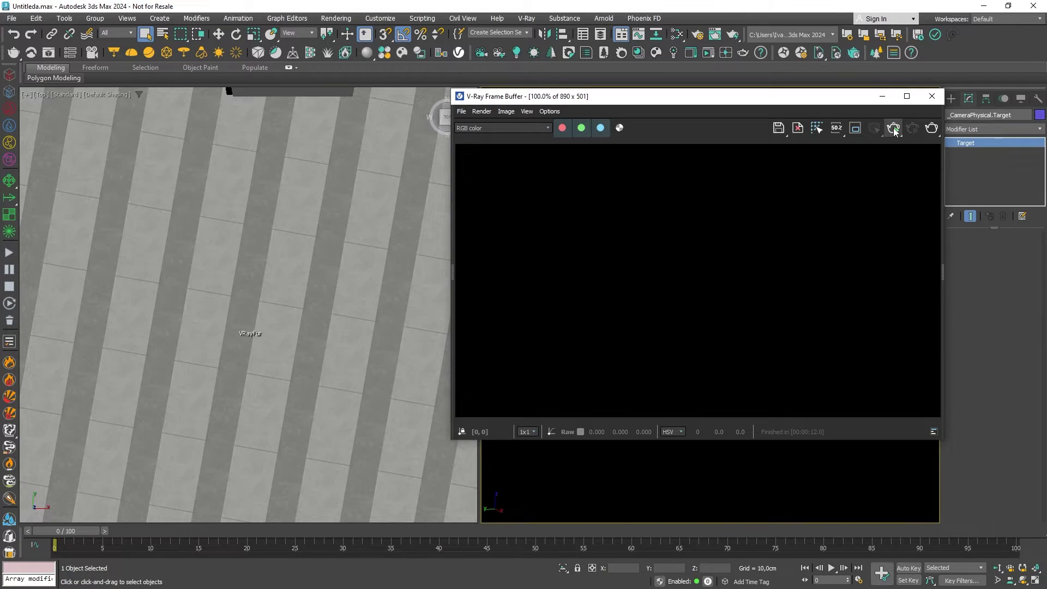
{"action": "left_click", "coordinate": [893, 128]}
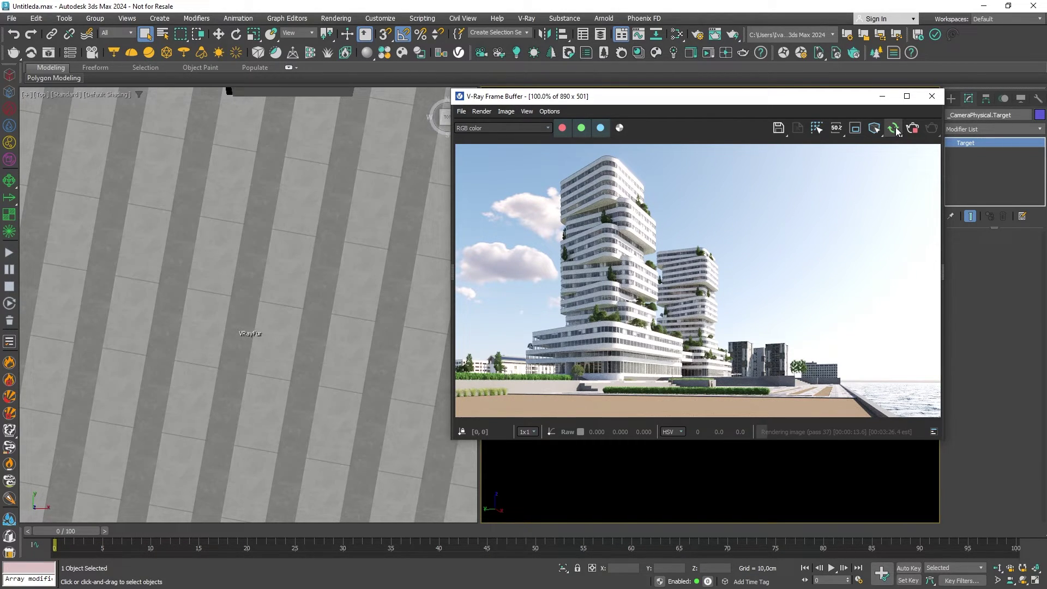
{"action": "left_click", "coordinate": [601, 36]}
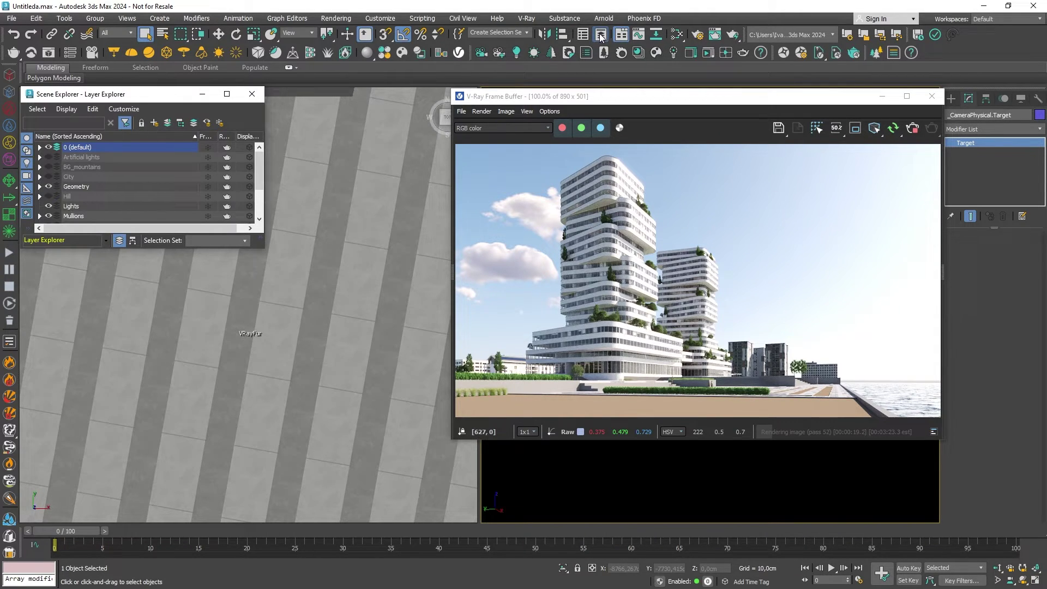
Scroll the Layer Explorer to the scatter objects and select Chaos Scatte_Grass.
{"action": "scroll", "coordinate": [101, 192], "scroll_direction": "down", "scroll_amount": 1}
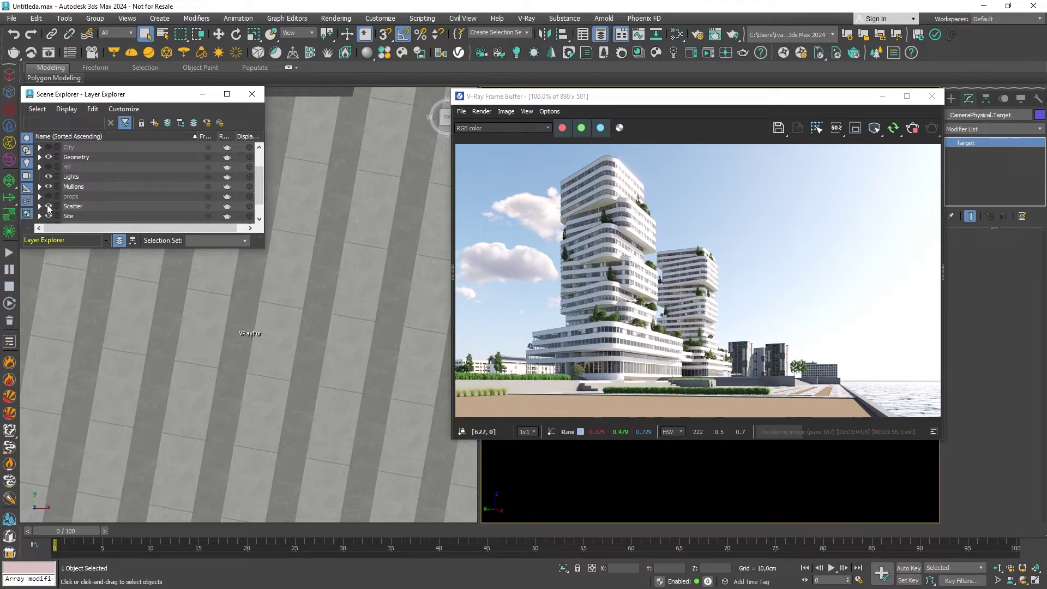
{"action": "scroll", "coordinate": [227, 348], "scroll_direction": "down", "scroll_amount": 10}
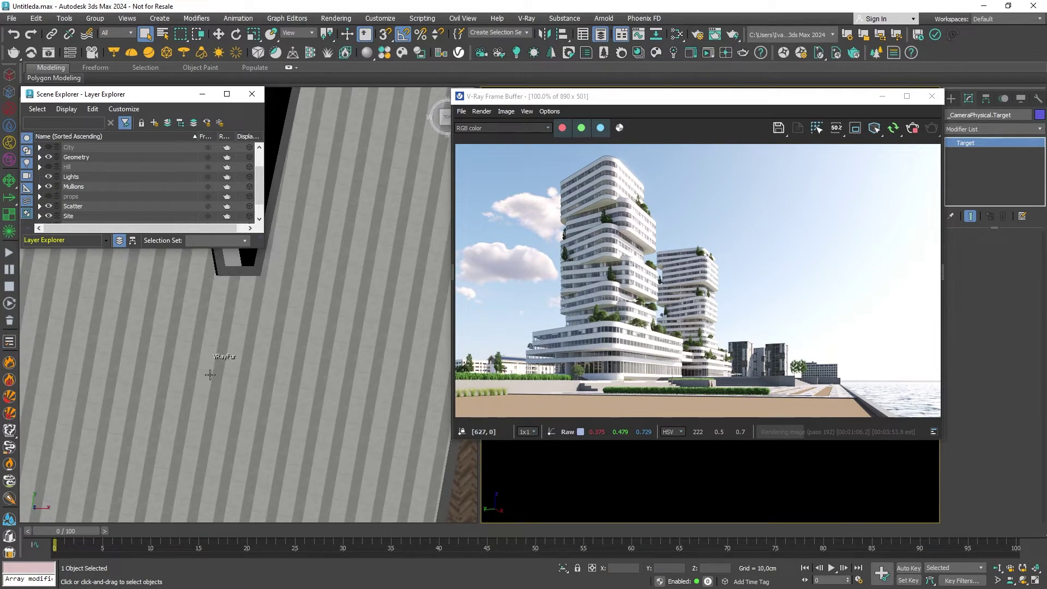
{"action": "scroll", "coordinate": [168, 384], "scroll_direction": "down", "scroll_amount": 12}
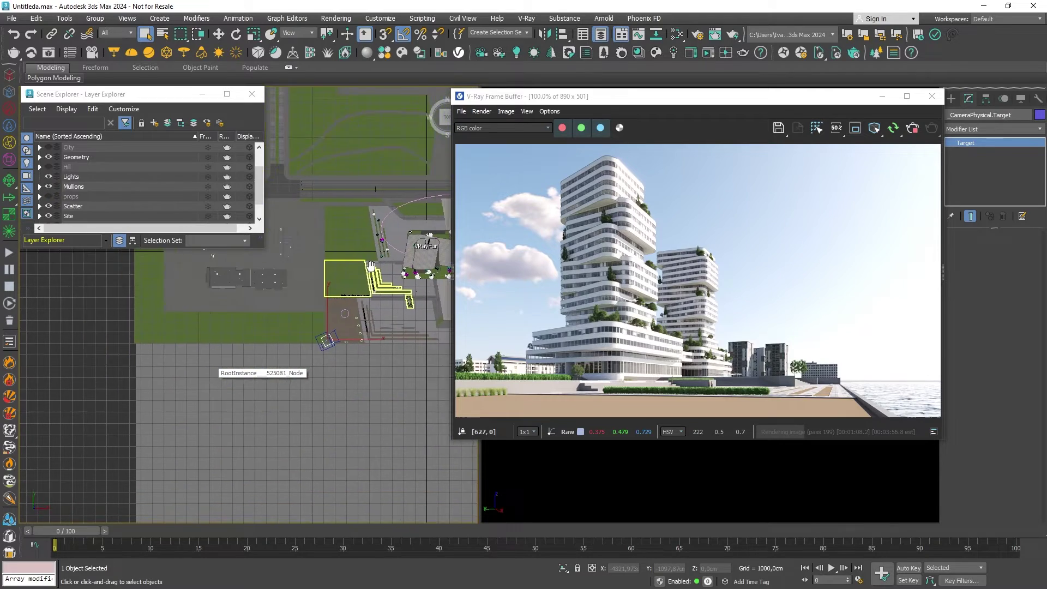
{"action": "scroll", "coordinate": [166, 354], "scroll_direction": "up", "scroll_amount": 12}
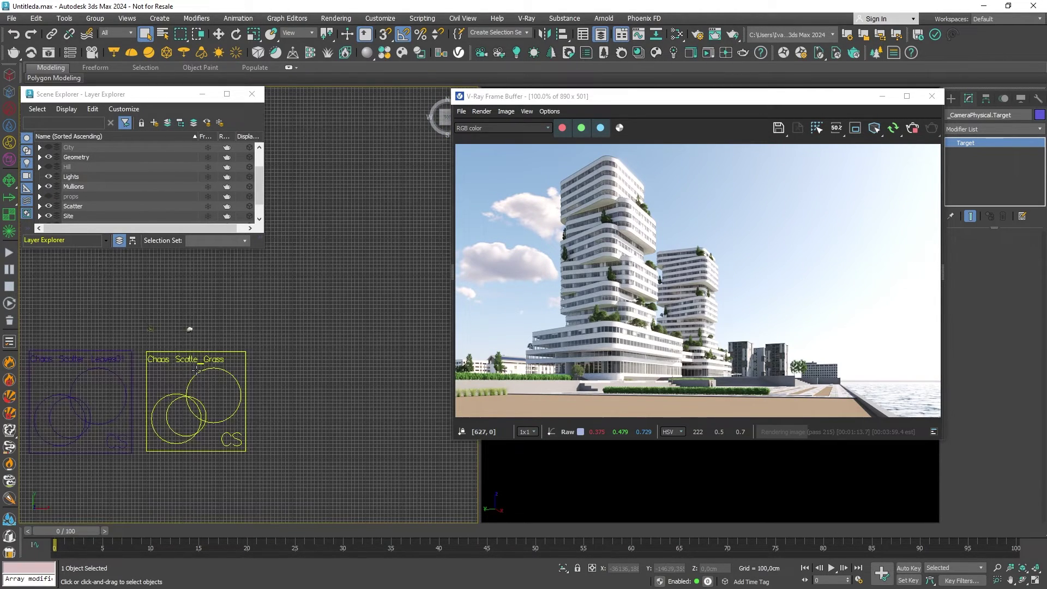
{"action": "left_click", "coordinate": [184, 397]}
{"action": "scroll", "coordinate": [174, 419], "scroll_direction": "up", "scroll_amount": 3}
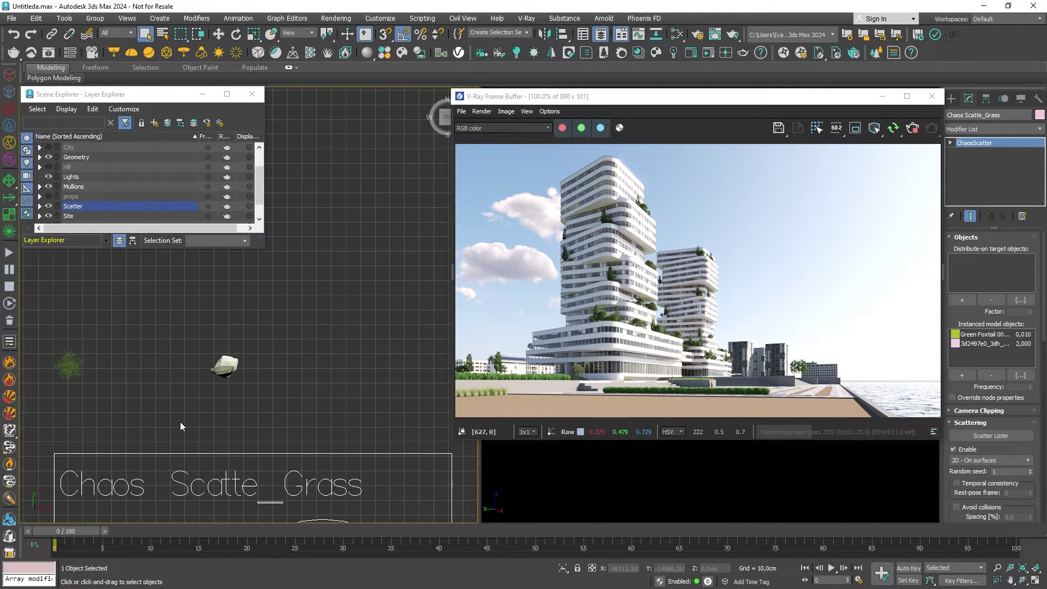
Place Field Grass 008 from Cosmos 3D Models > Vegetation in the scene, then reselect Chaos Scatte_Grass.
{"action": "left_click", "coordinate": [401, 52]}
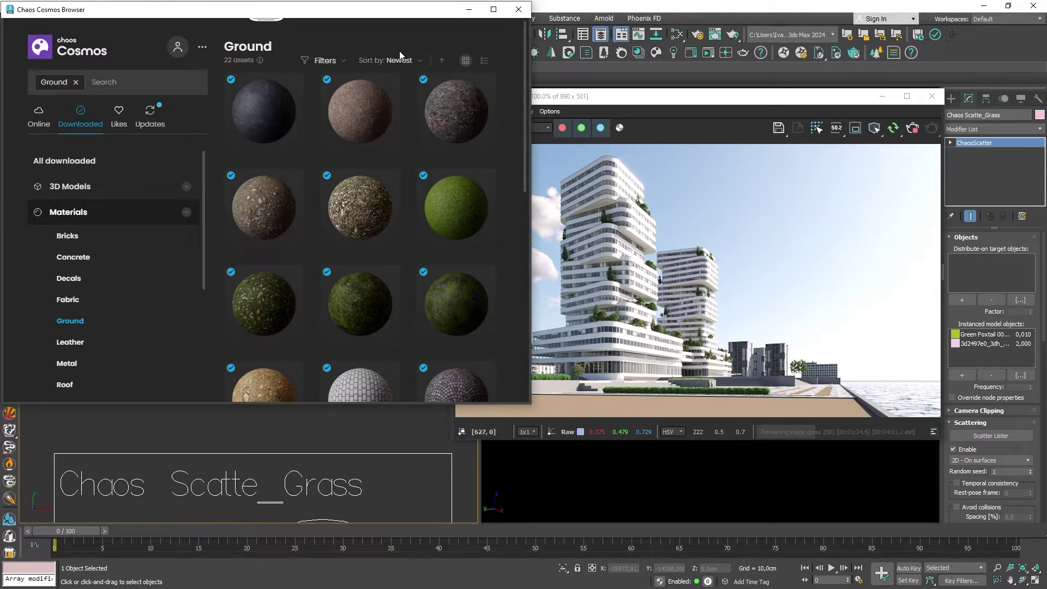
{"action": "left_click", "coordinate": [140, 192]}
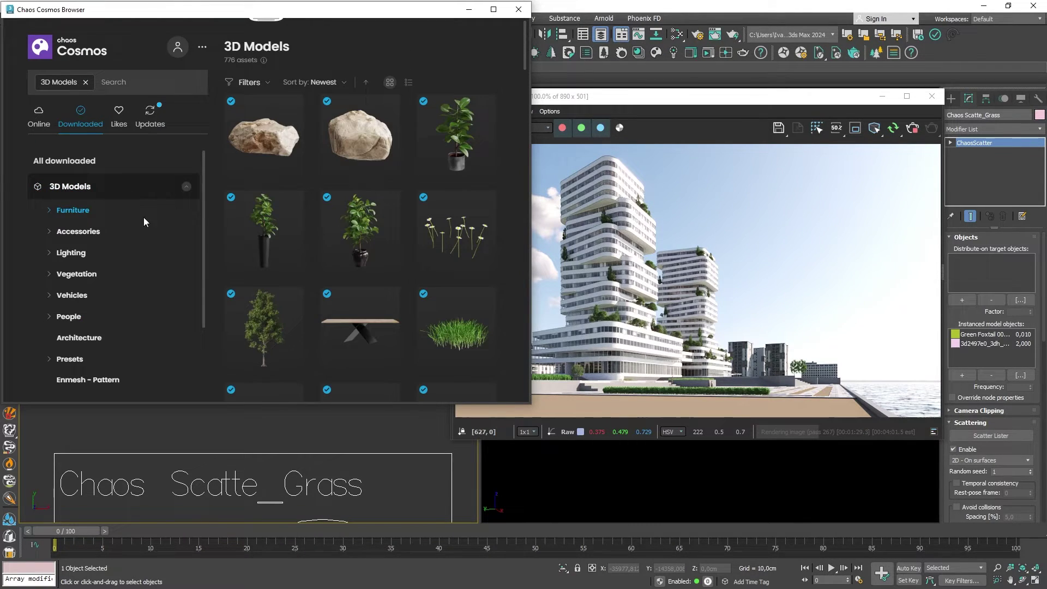
{"action": "left_click", "coordinate": [96, 233]}
{"action": "scroll", "coordinate": [112, 274], "scroll_direction": "down", "scroll_amount": 1}
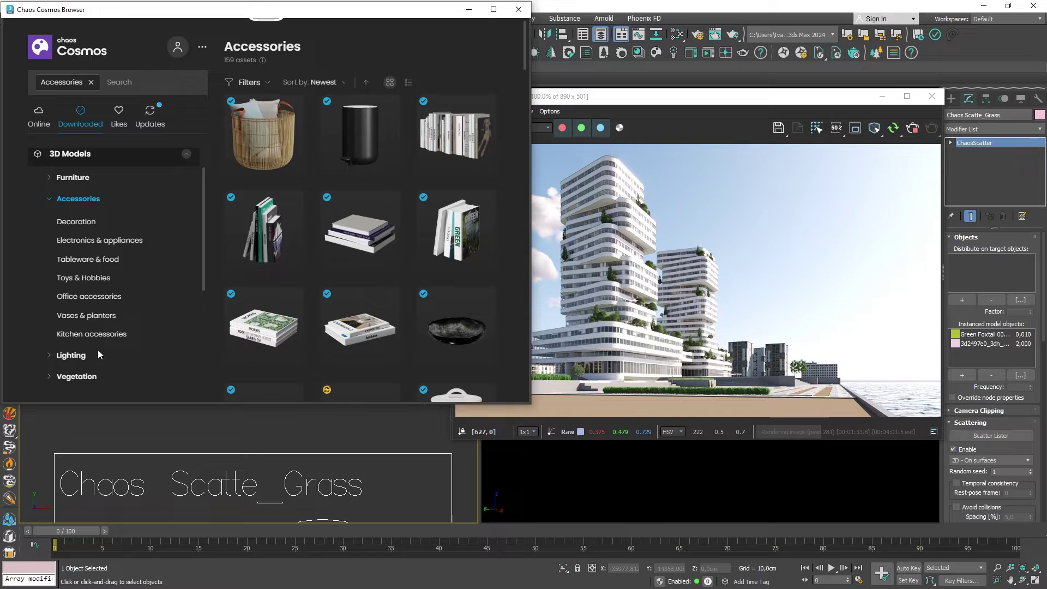
{"action": "left_click", "coordinate": [76, 376]}
{"action": "left_click_drag", "start_coordinate": [457, 327], "coordinate": [275, 430]}
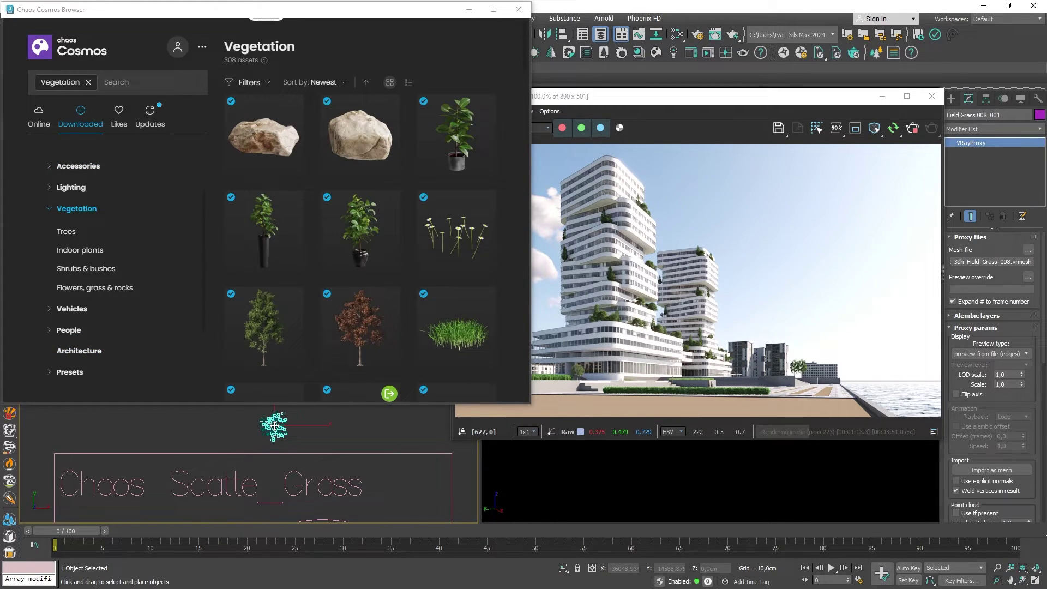
{"action": "left_click", "coordinate": [292, 471]}
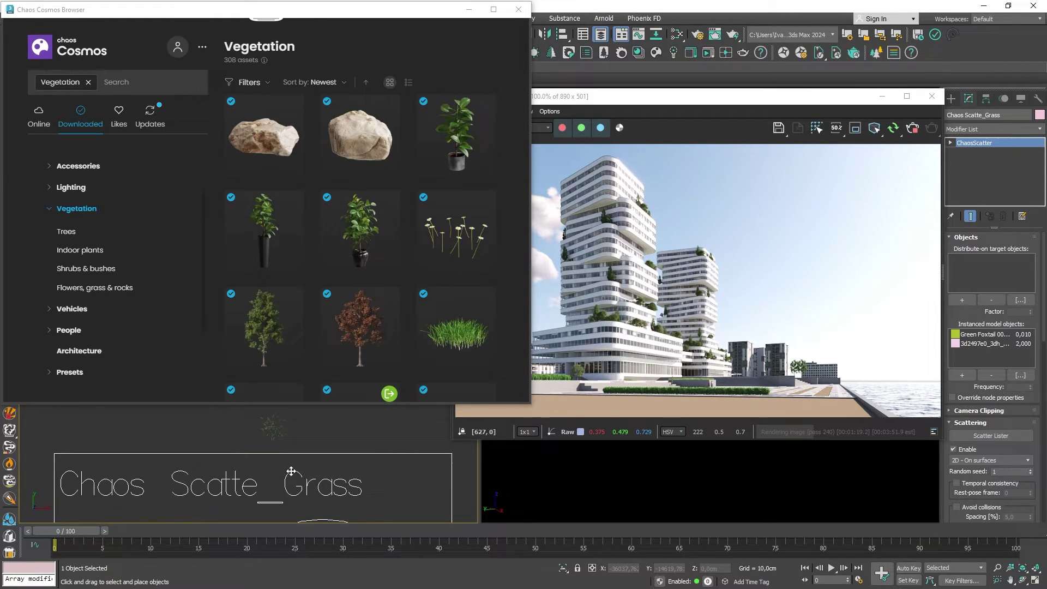
Add the Field Grass 008 proxy as the grass scatter's instanced model and distribute it onto the ground.
{"action": "left_click", "coordinate": [962, 375]}
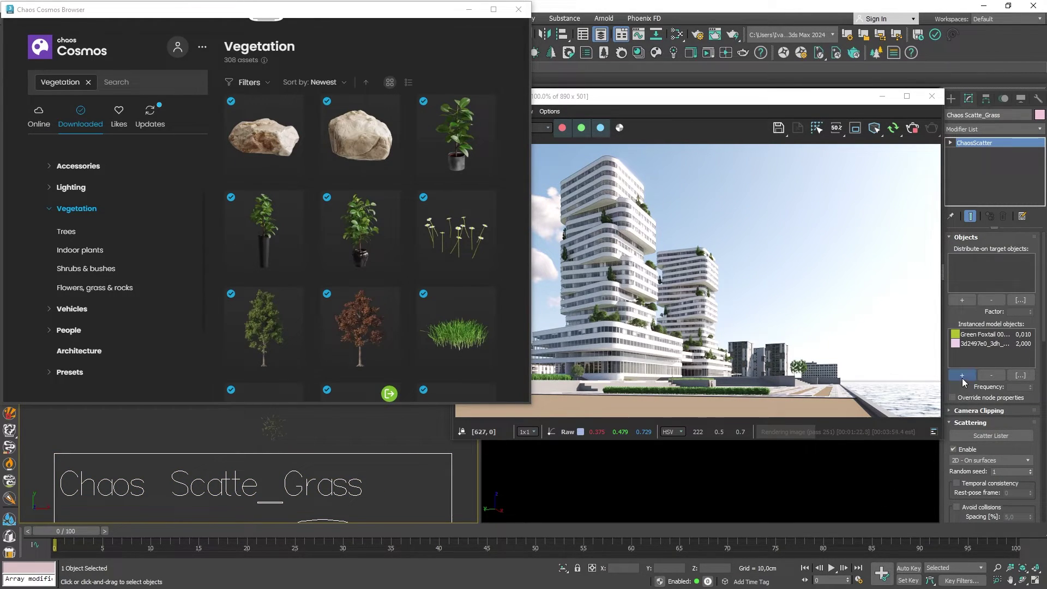
{"action": "left_click", "coordinate": [277, 427]}
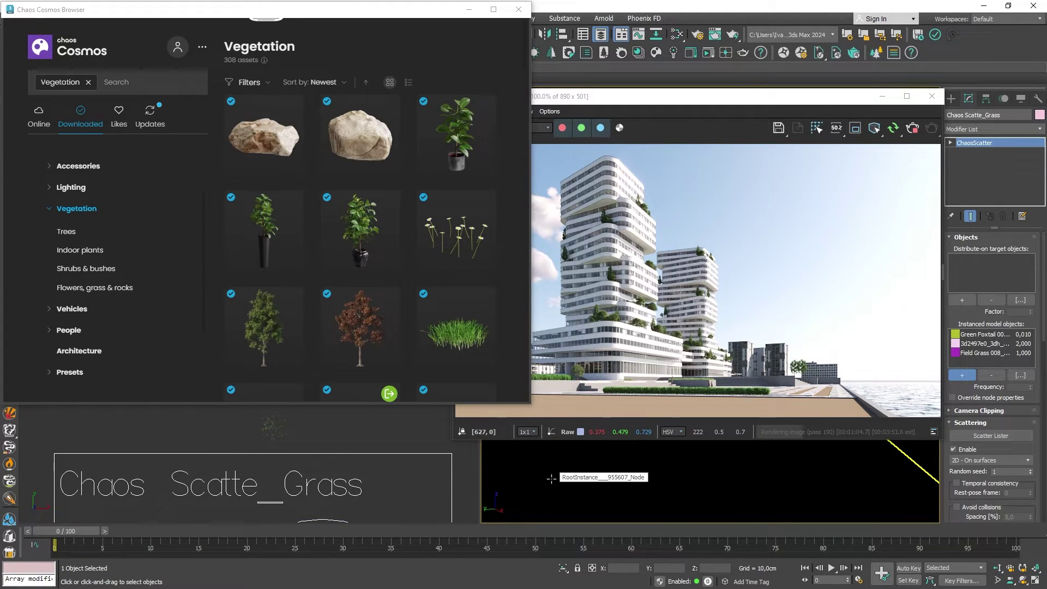
{"action": "key", "text": "alt+w"}
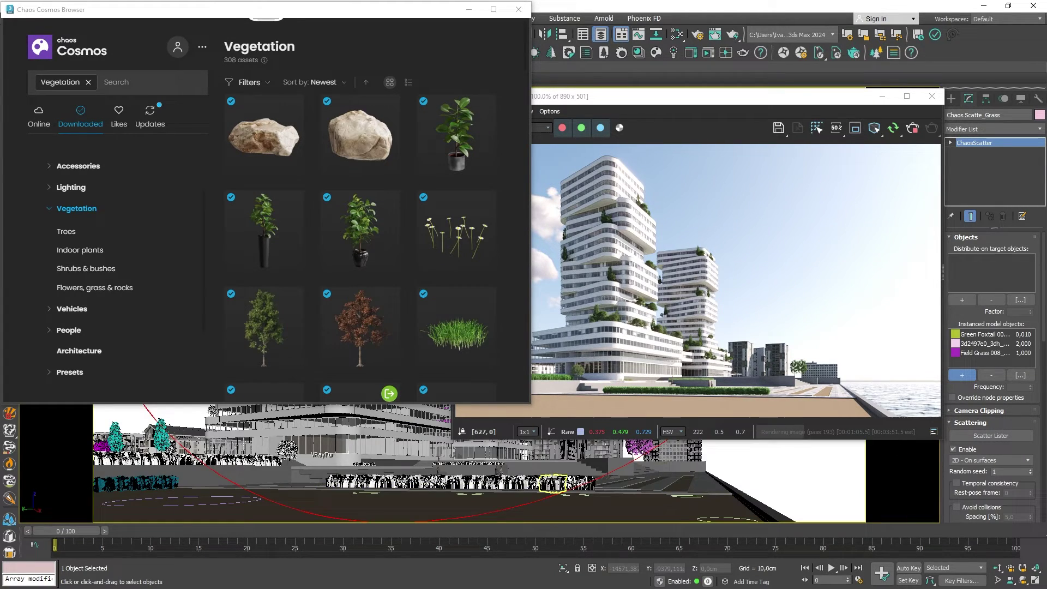
{"action": "left_click", "coordinate": [961, 300]}
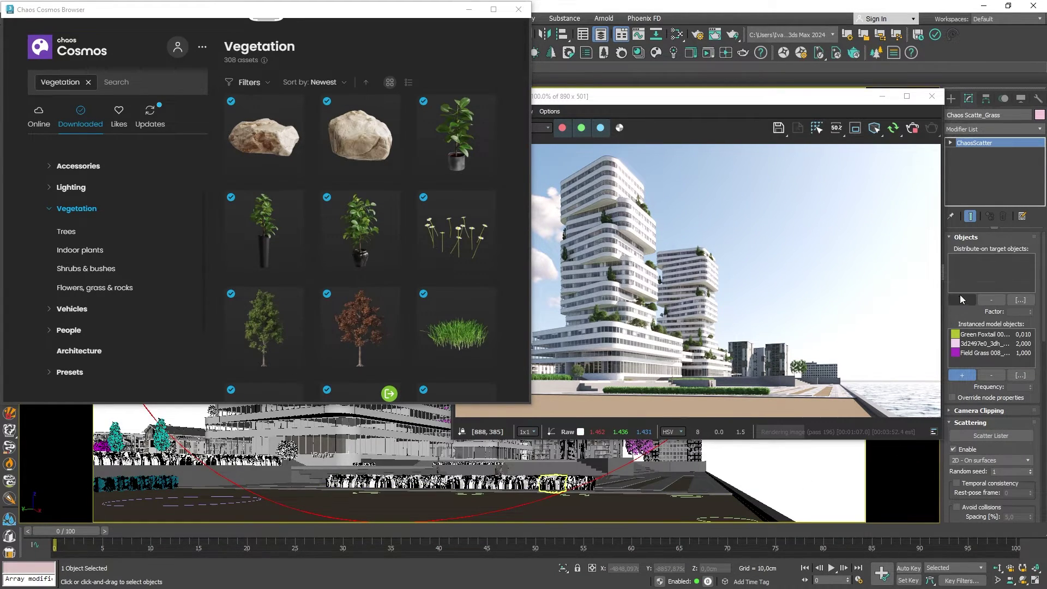
{"action": "left_click", "coordinate": [621, 500]}
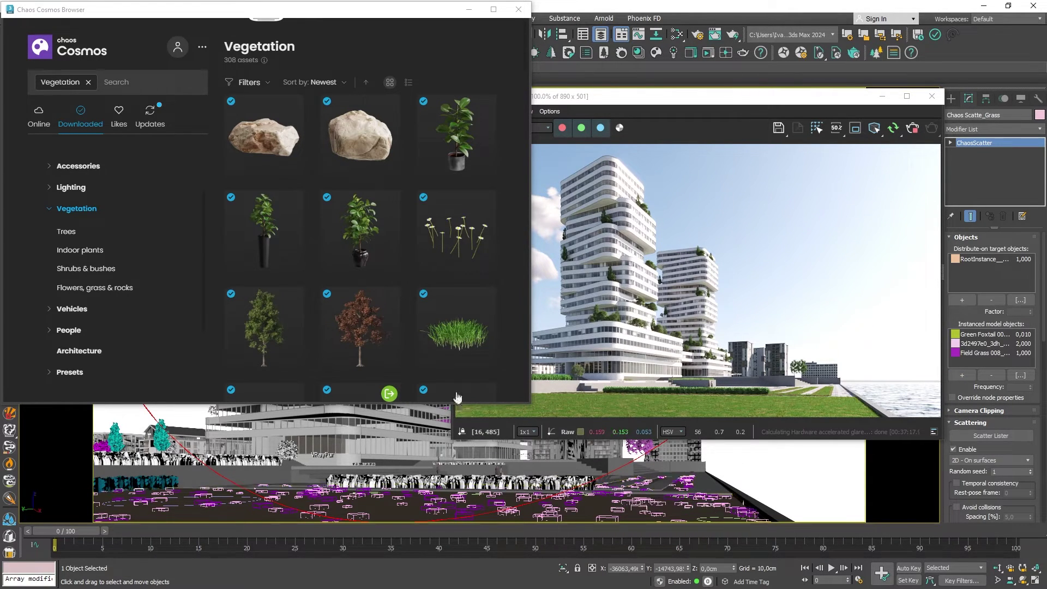
Close the Cosmos library and enable scattering on Chaos Scatter Leaves01.
{"action": "left_click", "coordinate": [519, 10]}
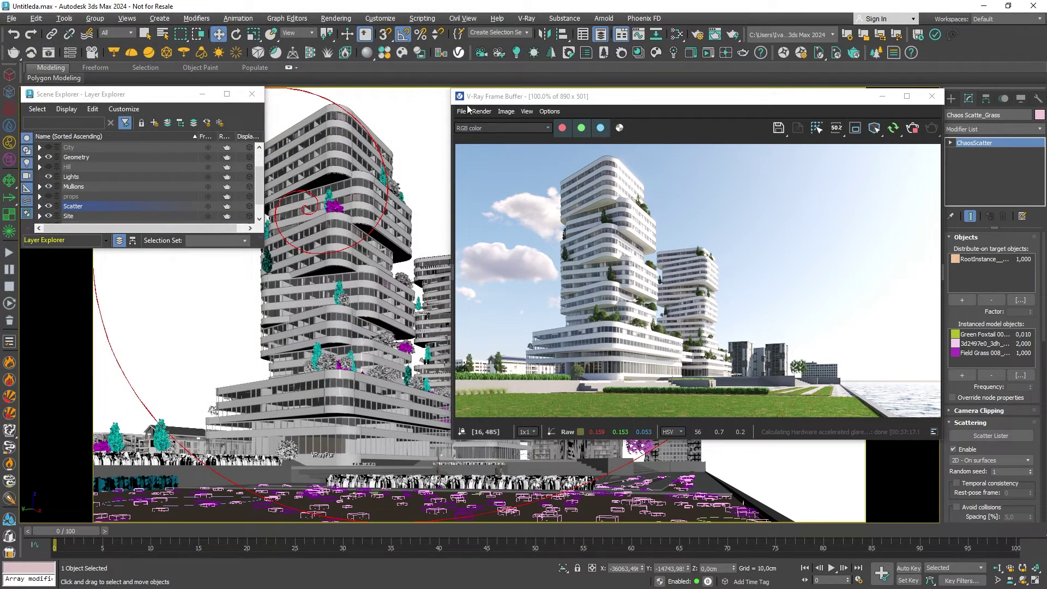
{"action": "key", "text": "z"}
{"action": "scroll", "coordinate": [138, 393], "scroll_direction": "down", "scroll_amount": 2}
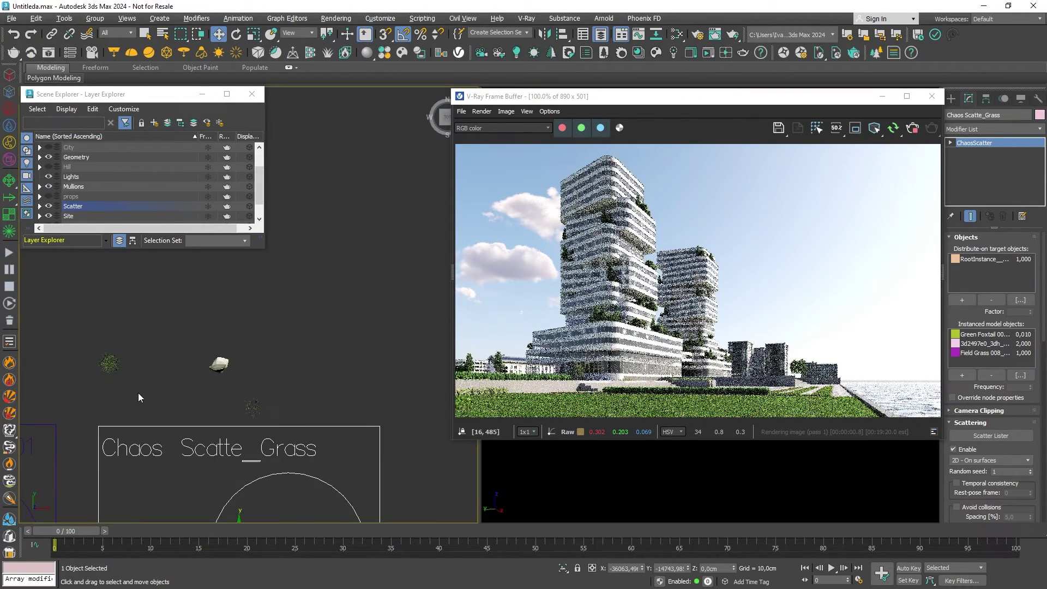
{"action": "middle_click_drag", "start_coordinate": [139, 393], "coordinate": [438, 336]}
{"action": "left_click", "coordinate": [259, 395]}
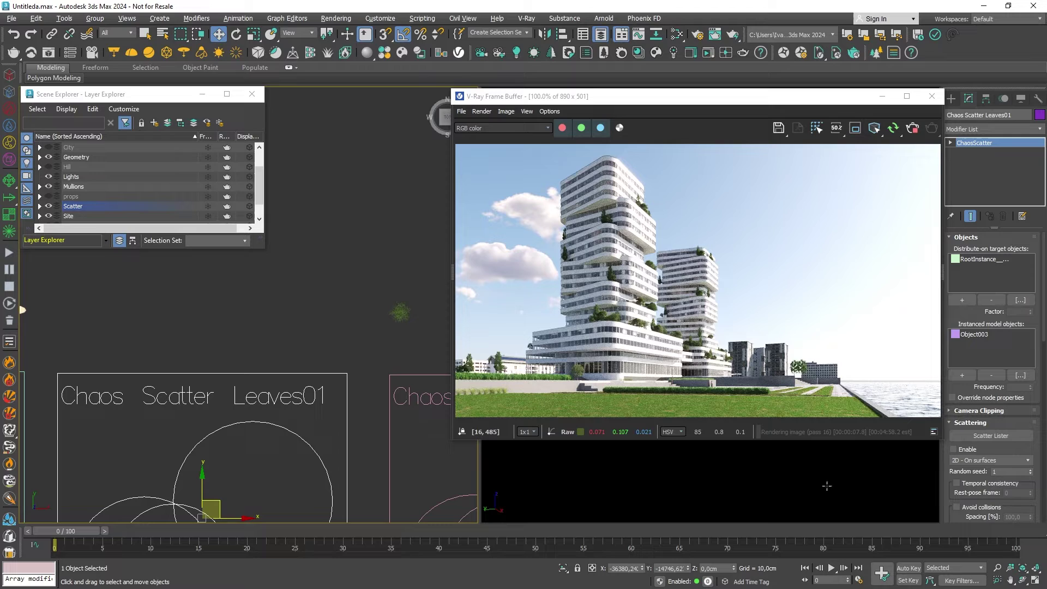
{"action": "left_click", "coordinate": [953, 450]}
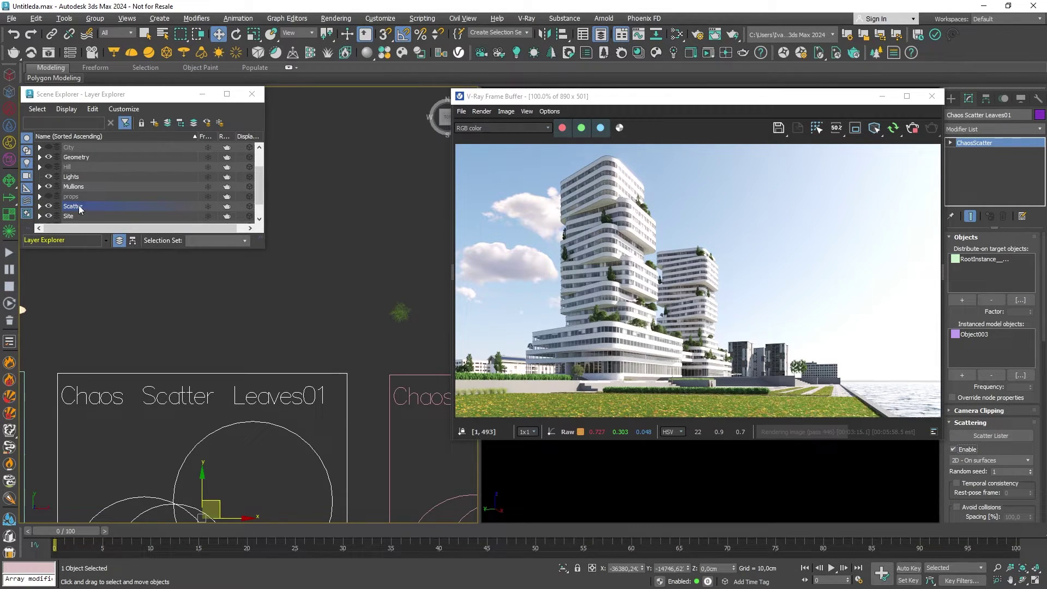
Show the props layer's trees and gazebo and open the Slate Material Editor.
{"action": "left_click", "coordinate": [49, 197]}
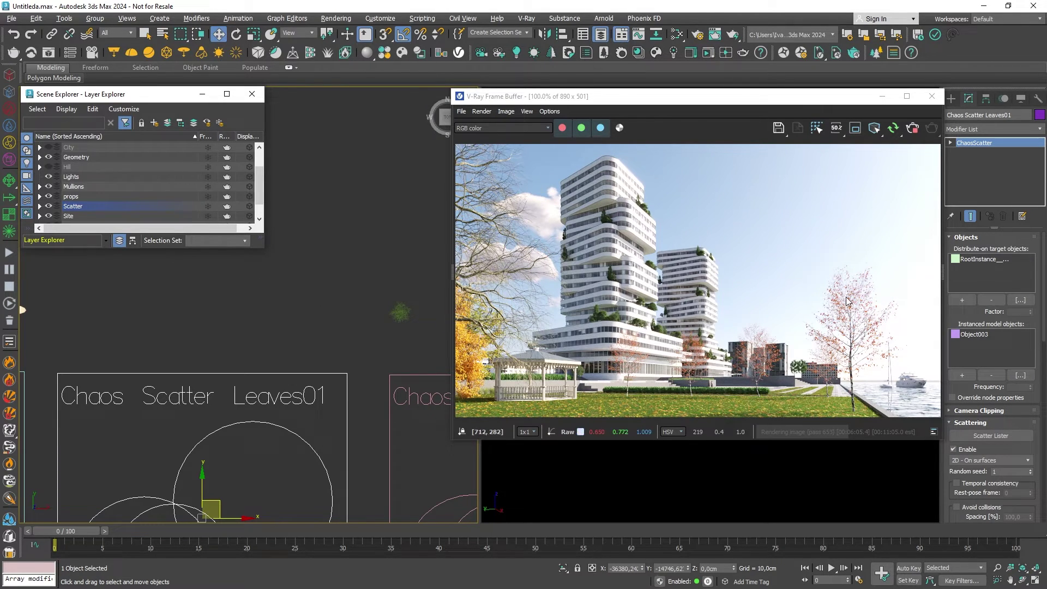
{"action": "scroll", "coordinate": [196, 415], "scroll_direction": "down", "scroll_amount": 10}
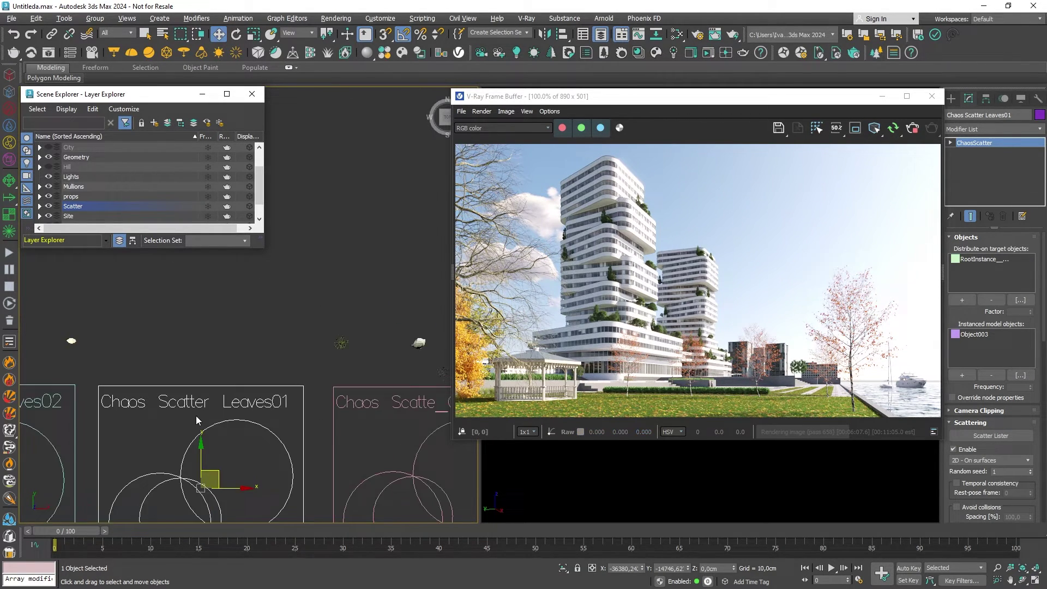
{"action": "key", "text": "z"}
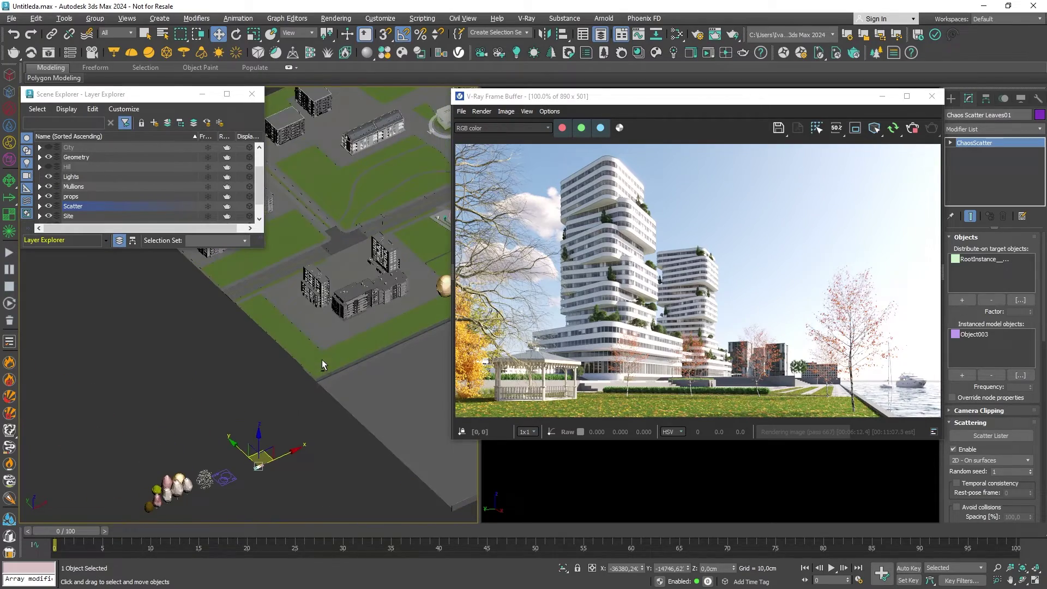
{"action": "scroll", "coordinate": [358, 354], "scroll_direction": "up", "scroll_amount": 5}
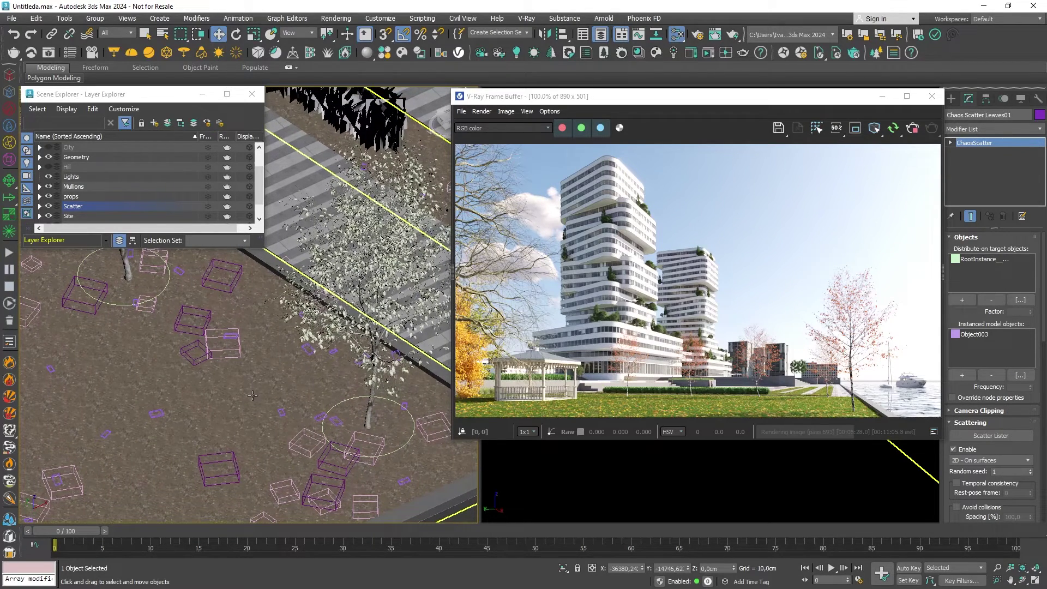
{"action": "key", "text": "m"}
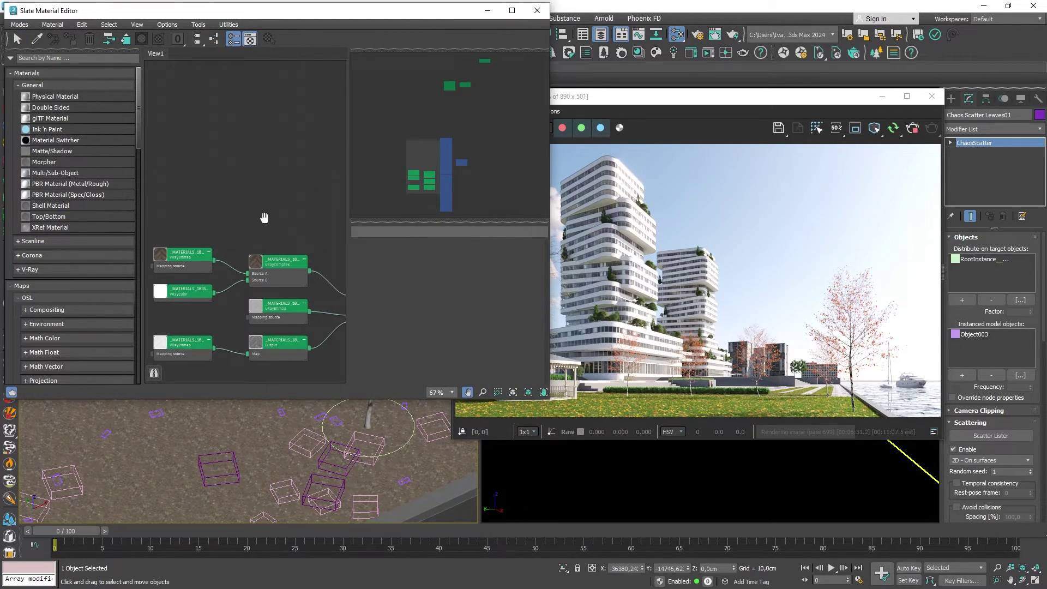
Instance the VRayDistanceTex map (Sphere004, distance 450) as Leaves01's surface scattering map.
{"action": "scroll", "coordinate": [257, 241], "scroll_direction": "down", "scroll_amount": 5}
{"action": "double_click", "coordinate": [296, 87]}
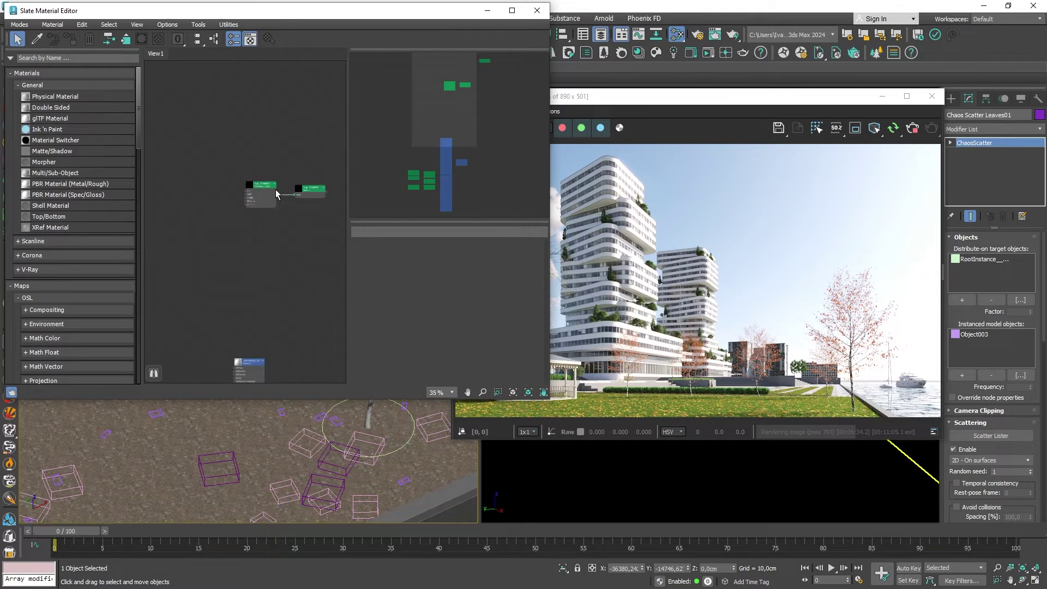
{"action": "left_click_drag", "start_coordinate": [388, 303], "coordinate": [388, 338]}
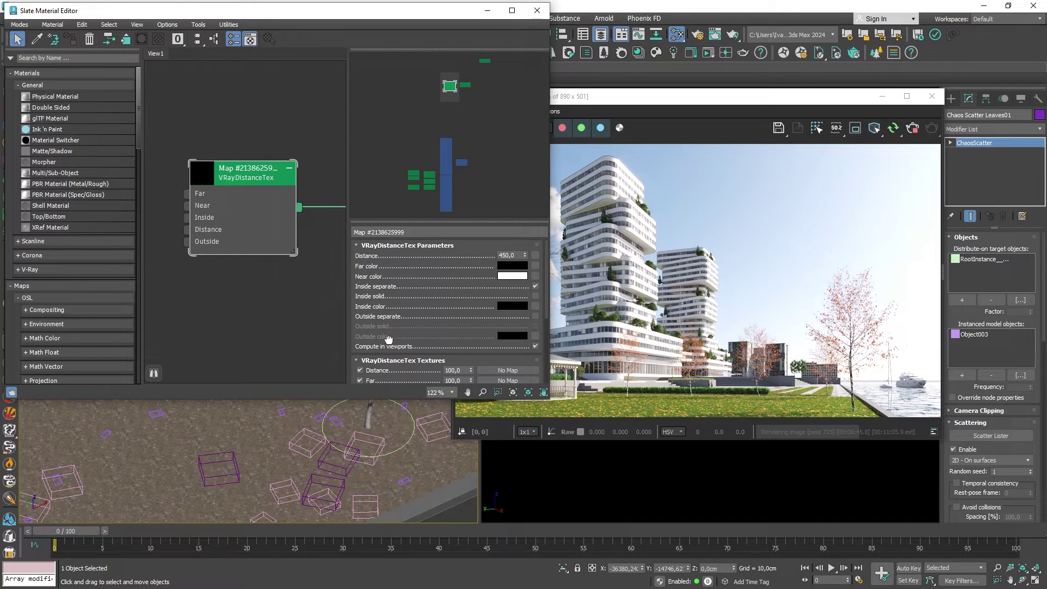
{"action": "scroll", "coordinate": [945, 492], "scroll_direction": "down", "scroll_amount": 5}
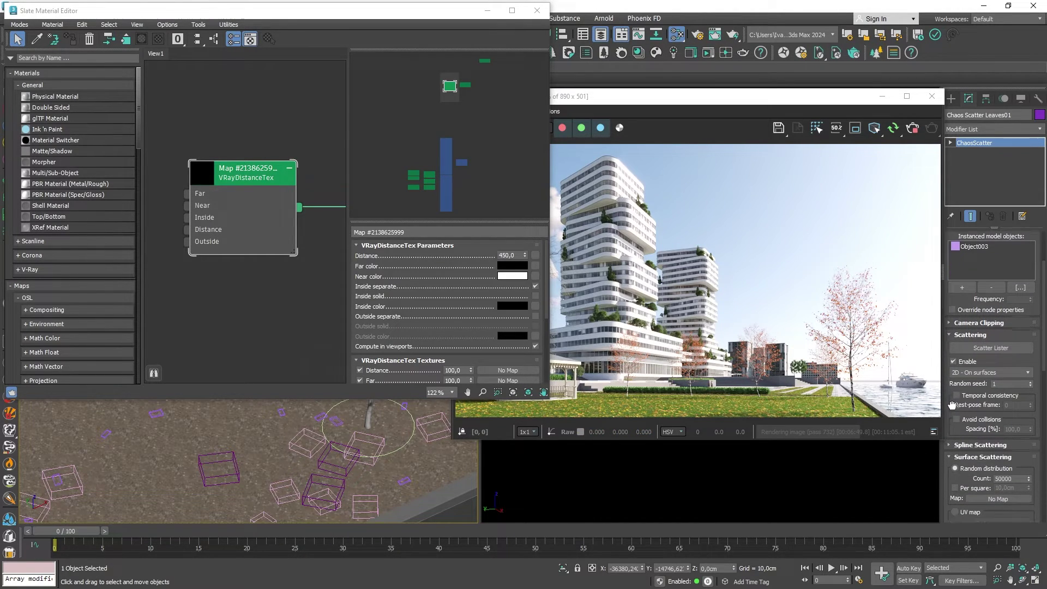
{"action": "left_click_drag", "start_coordinate": [299, 208], "coordinate": [976, 491]}
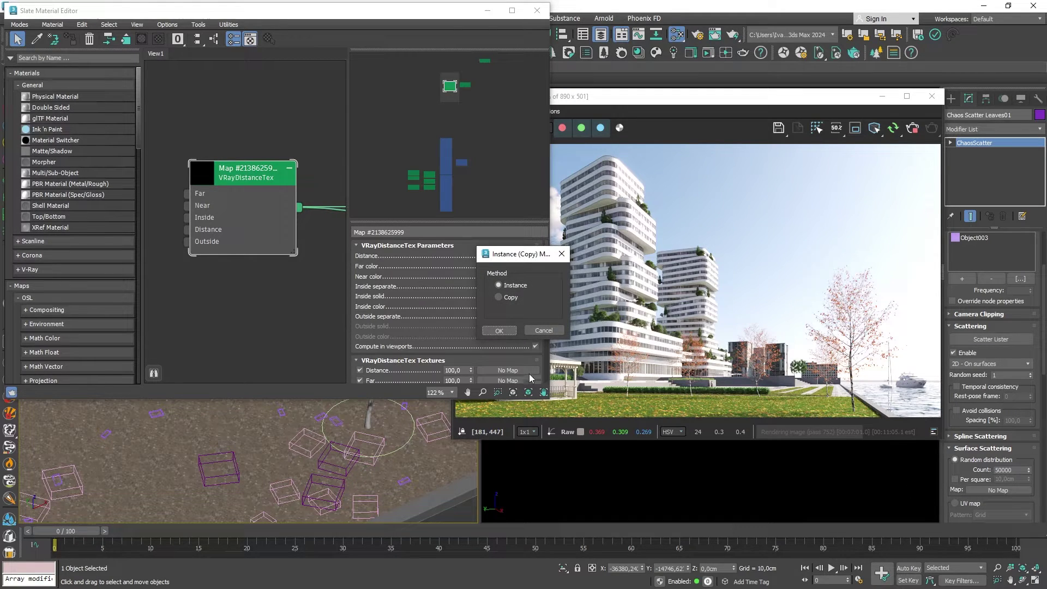
{"action": "left_click", "coordinate": [500, 327]}
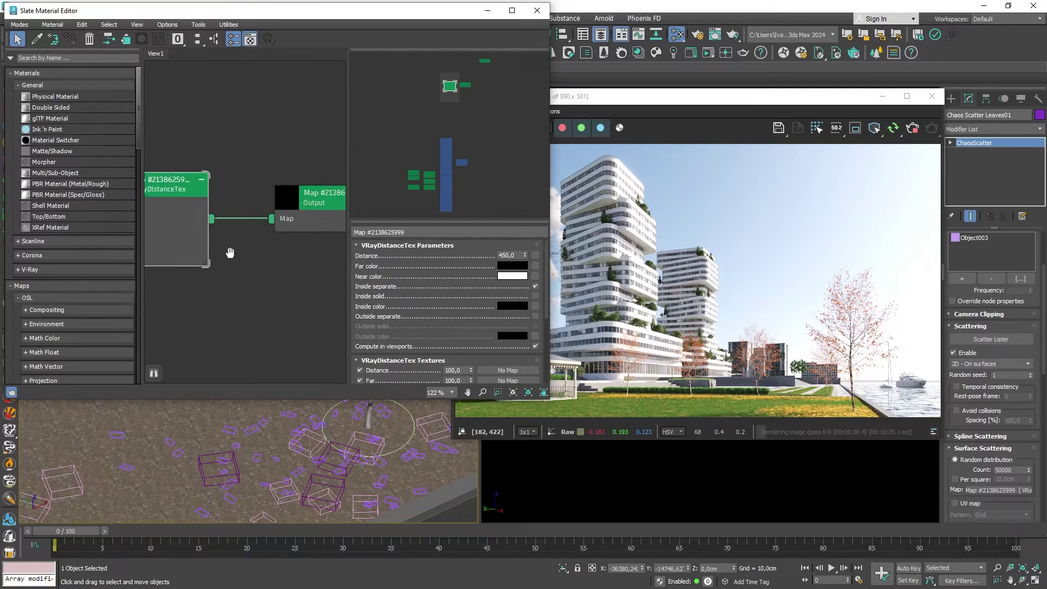
Instance the distance map's Output node as the leaves scatter's surface scattering map.
{"action": "double_click", "coordinate": [256, 208]}
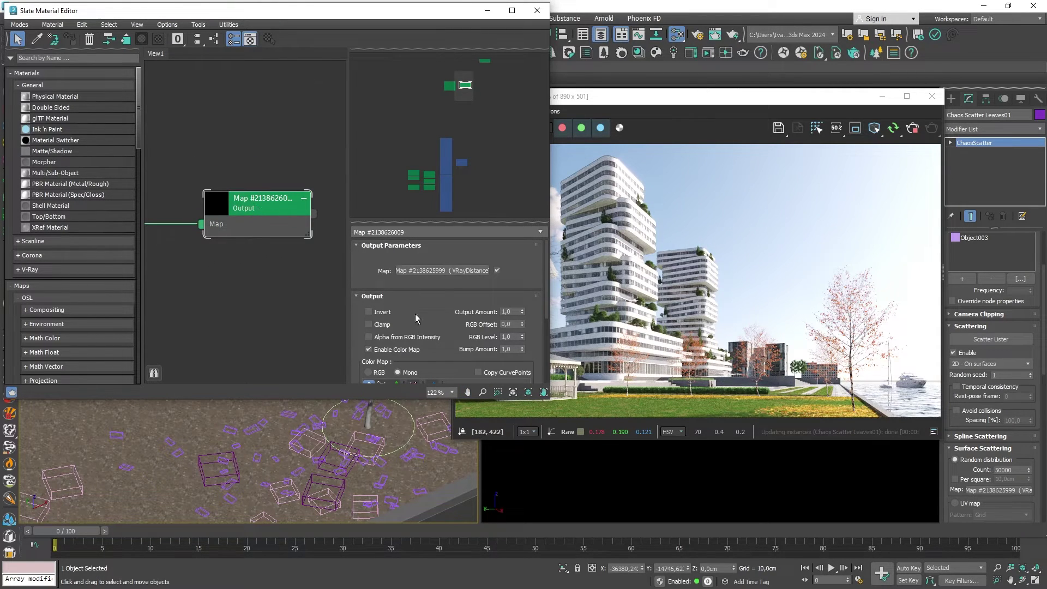
{"action": "scroll", "coordinate": [427, 354], "scroll_direction": "down", "scroll_amount": 3}
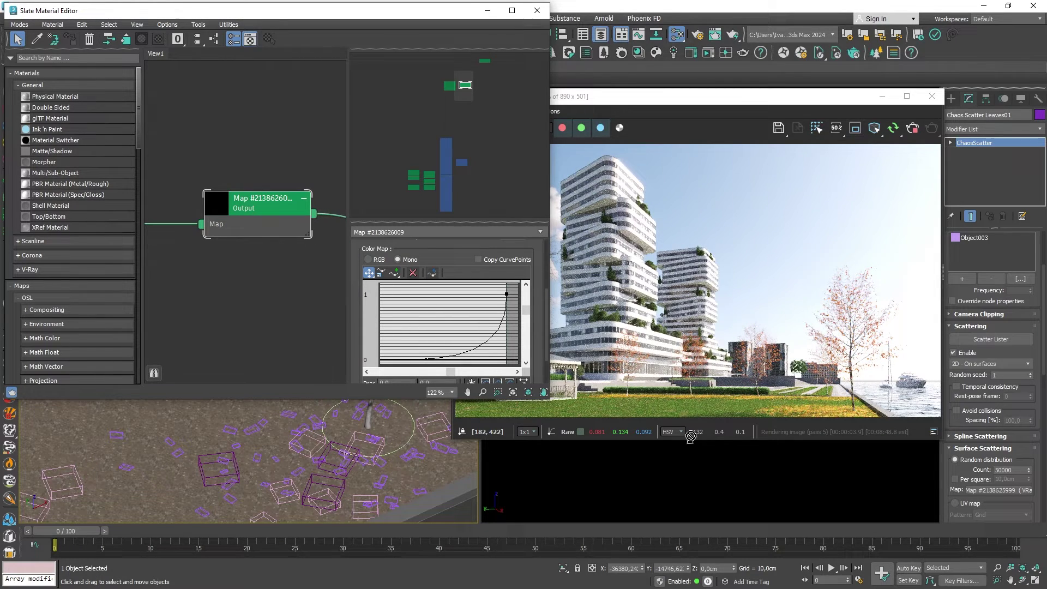
{"action": "left_click_drag", "start_coordinate": [979, 491], "coordinate": [979, 490]}
{"action": "left_click", "coordinate": [504, 334]}
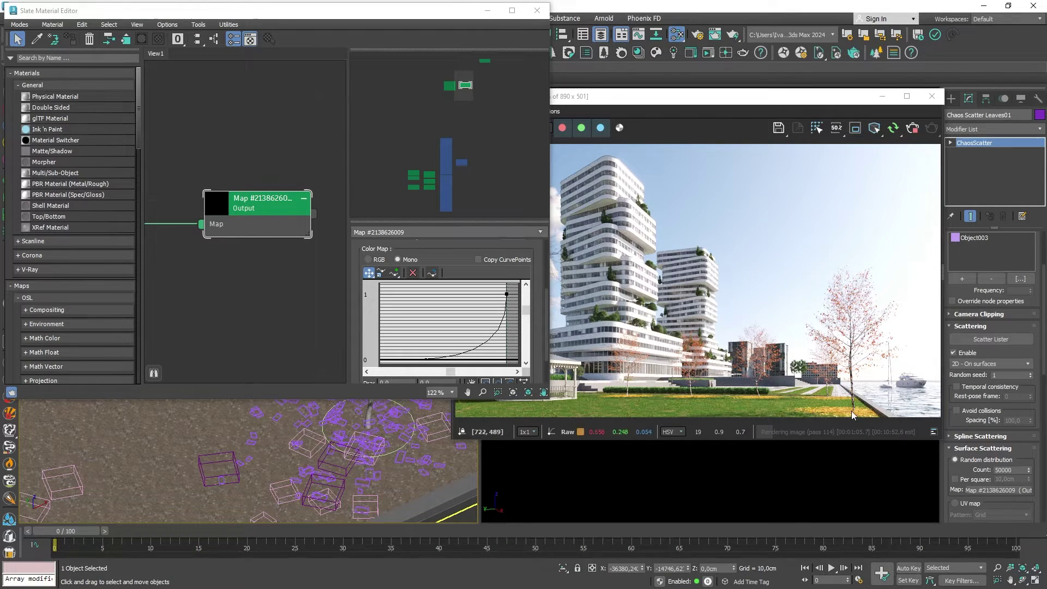
Add Sphere004 as a spline exclusion in both Chaos Scatter Leaves01 and Chaos Scatte_Grass.
{"action": "scroll", "coordinate": [960, 431], "scroll_direction": "down", "scroll_amount": 10}
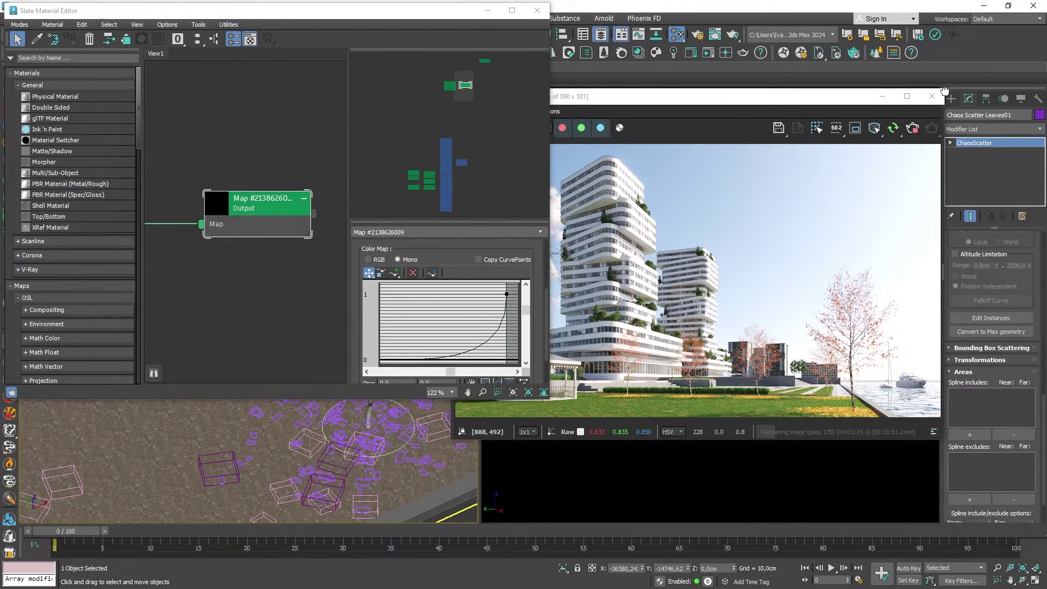
{"action": "left_click", "coordinate": [965, 500]}
{"action": "left_click", "coordinate": [385, 451]}
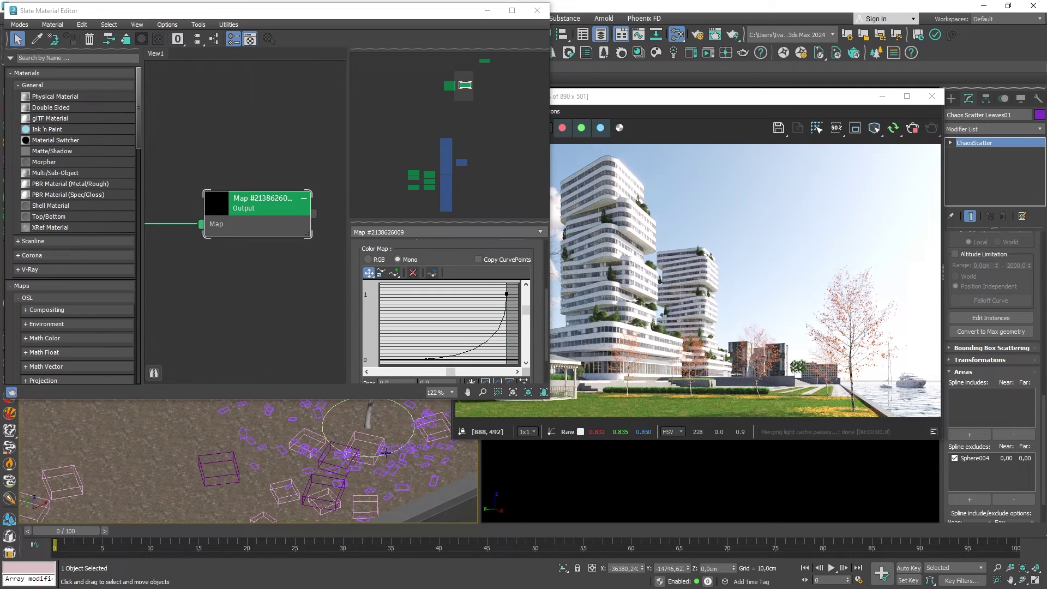
{"action": "left_click", "coordinate": [281, 481]}
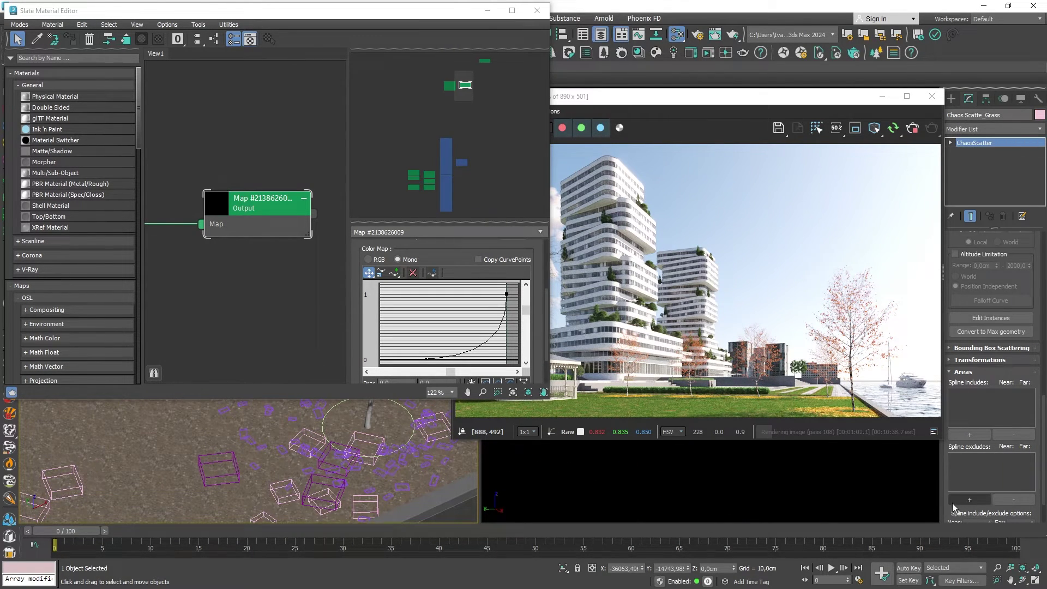
{"action": "left_click", "coordinate": [969, 500]}
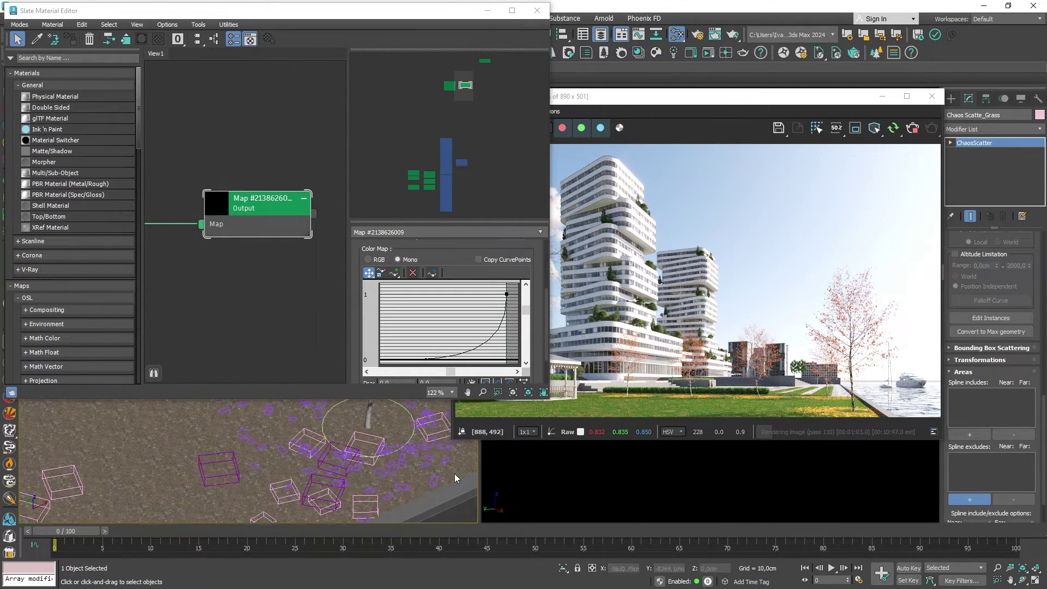
{"action": "left_click", "coordinate": [323, 424]}
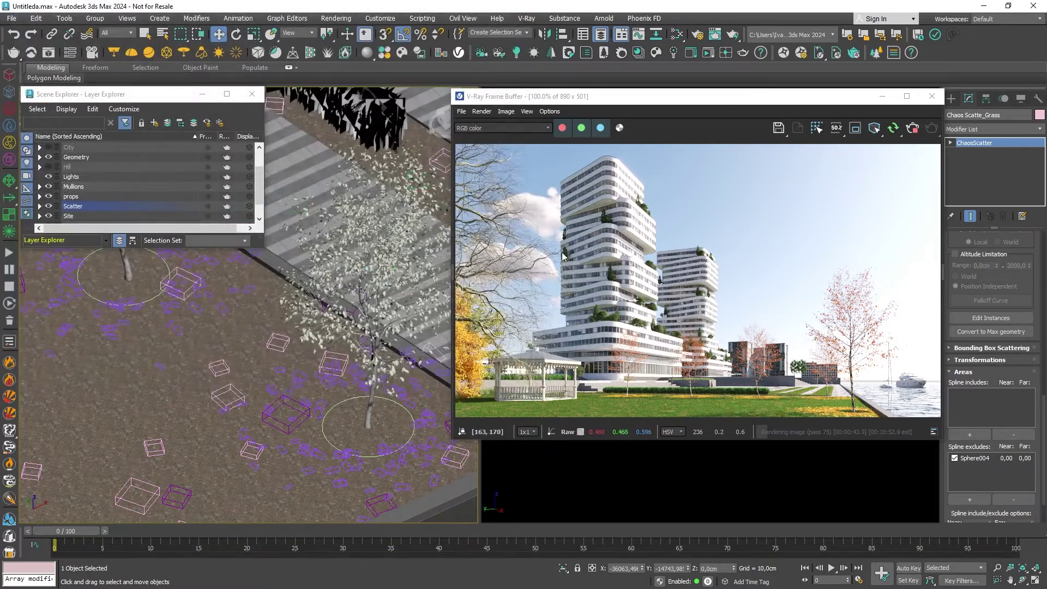
Close the material editor, isolate the scatter splines and select Chaos Scatter Leaves02.
{"action": "left_click", "coordinate": [536, 10]}
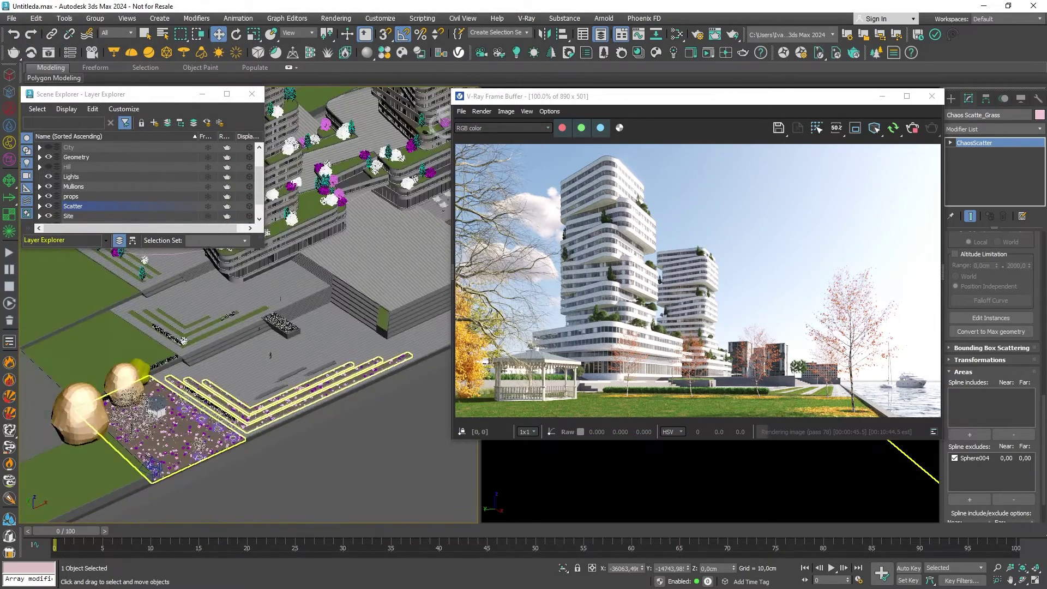
{"action": "key", "text": "shift+g"}
{"action": "scroll", "coordinate": [146, 457], "scroll_direction": "down", "scroll_amount": 5}
{"action": "middle_click_drag", "start_coordinate": [147, 457], "coordinate": [294, 330]}
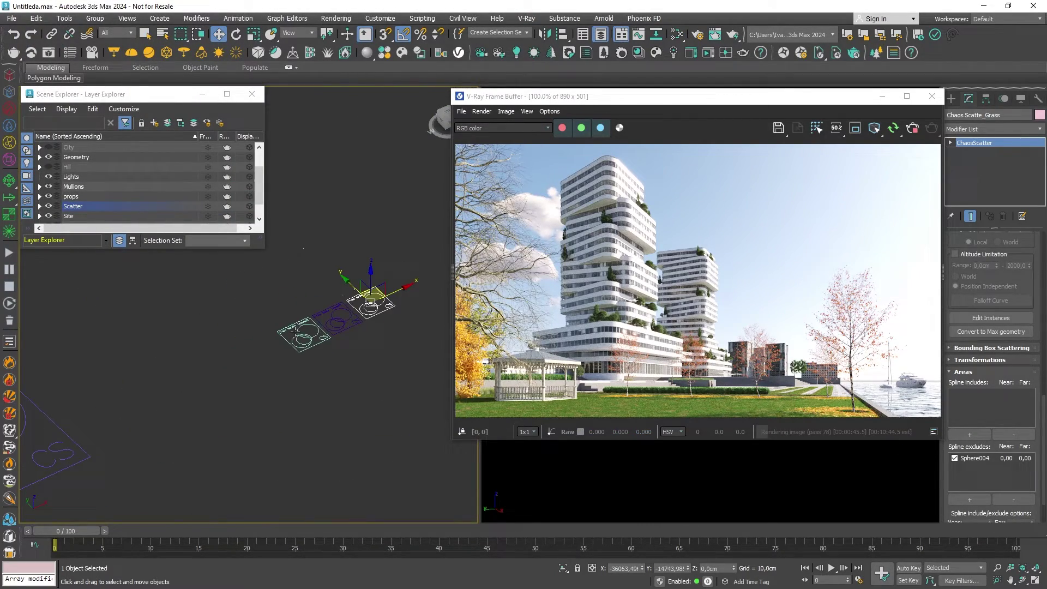
{"action": "left_click", "coordinate": [295, 330]}
Turn on the City and BG_mountains layers in the Layer Explorer.
{"action": "scroll", "coordinate": [953, 394], "scroll_direction": "down", "scroll_amount": 1}
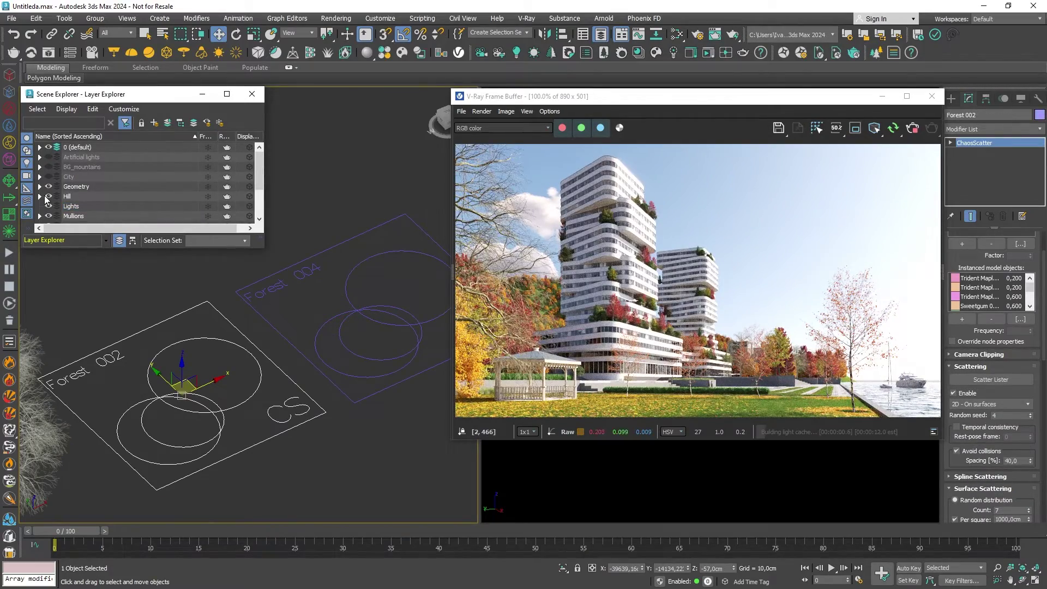
{"action": "left_click", "coordinate": [48, 177]}
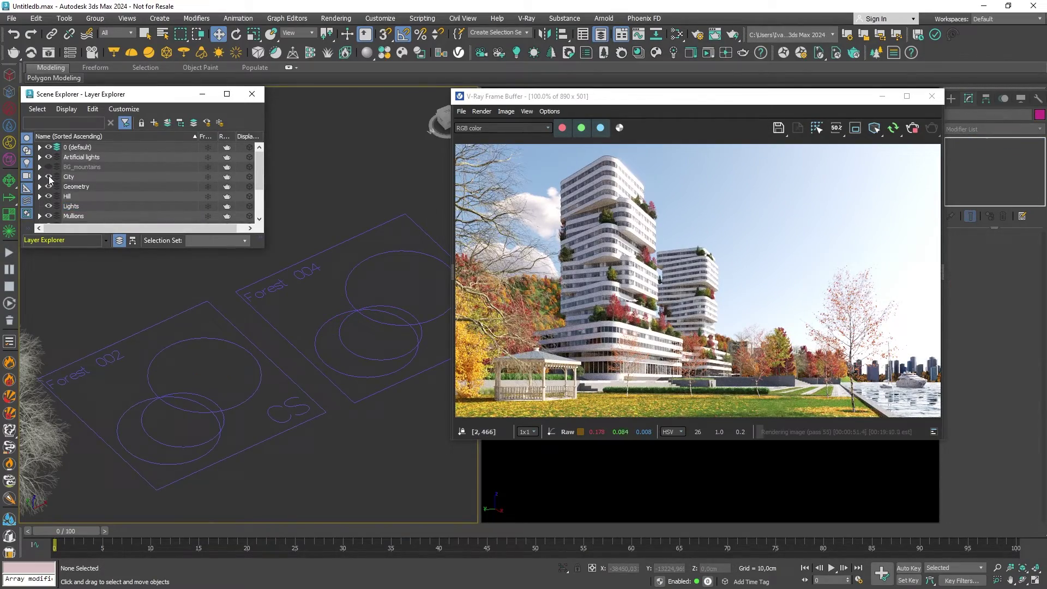
{"action": "left_click", "coordinate": [48, 167]}
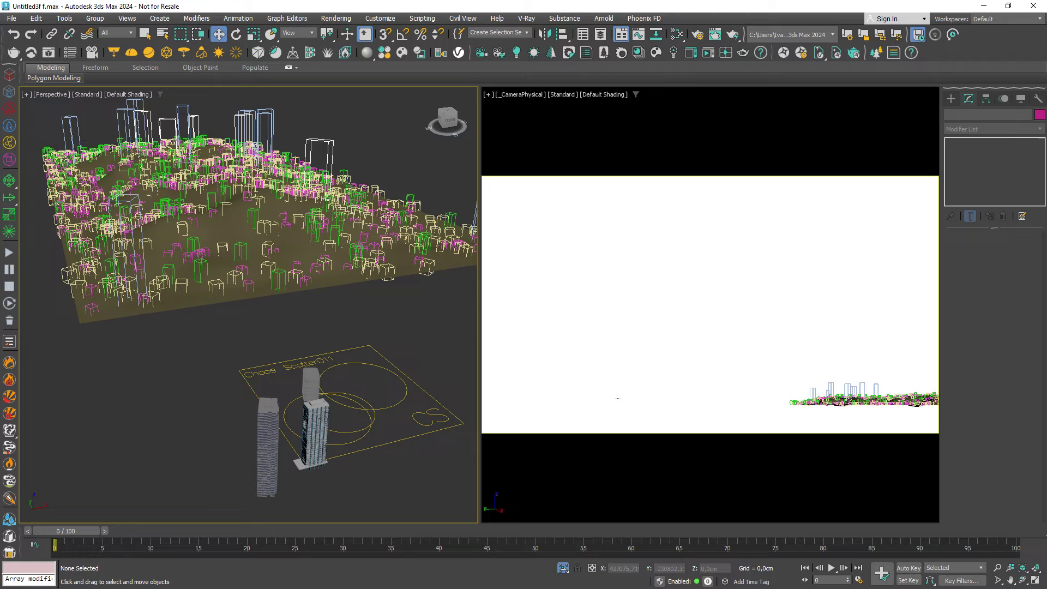
Select Chaos Scatter011 to inspect its instanced building models.
{"action": "left_click", "coordinate": [349, 385]}
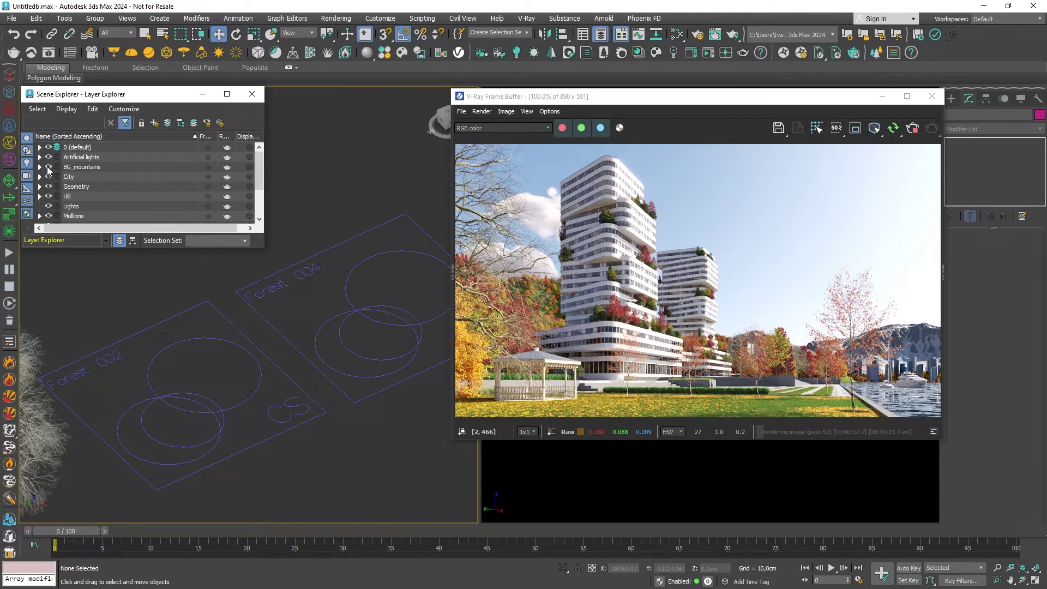
Close the layer list and add the Sunset 005 evening HDRI from Cosmos as a dome light.
{"action": "left_click", "coordinate": [252, 94]}
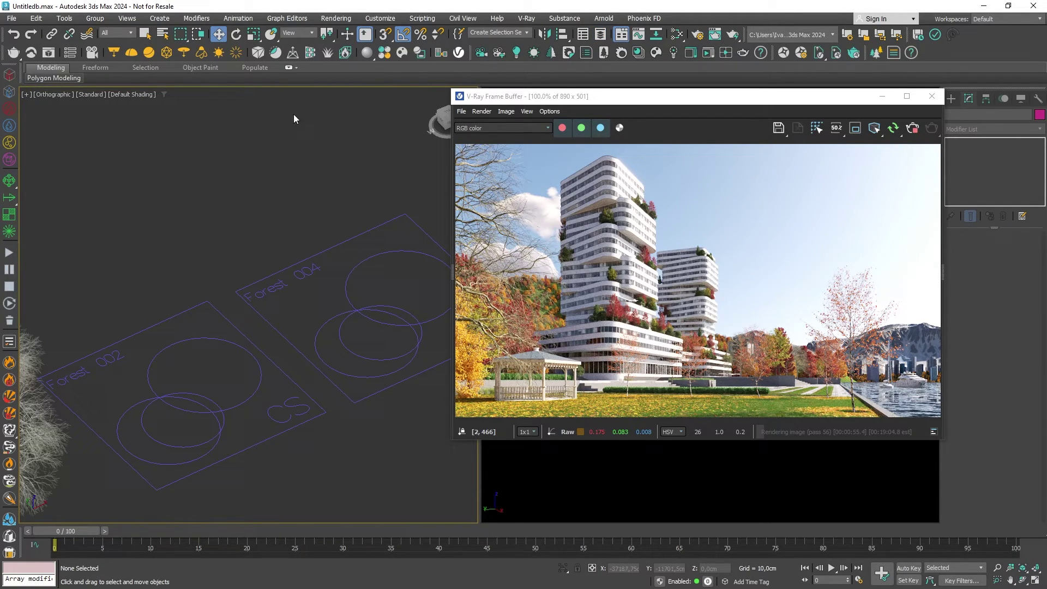
{"action": "left_click", "coordinate": [400, 53]}
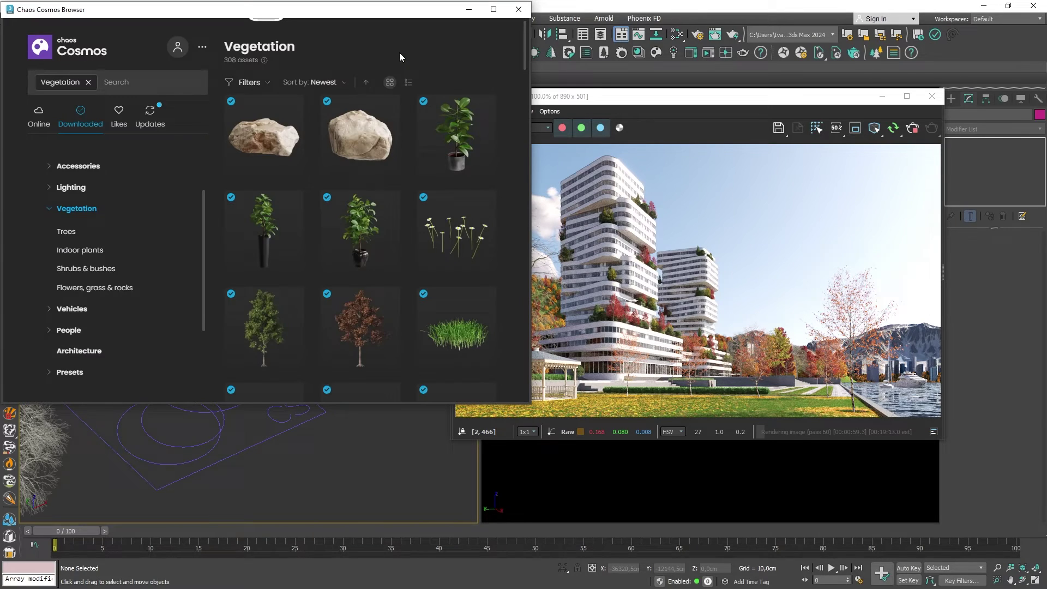
{"action": "left_click_drag", "start_coordinate": [205, 224], "coordinate": [204, 287]}
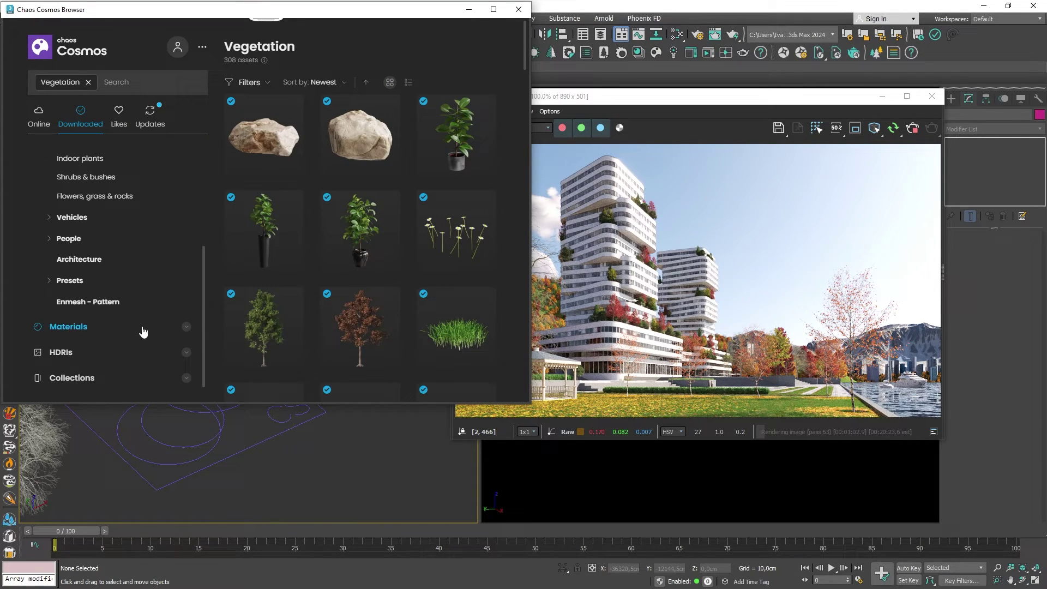
{"action": "left_click", "coordinate": [130, 350]}
{"action": "left_click", "coordinate": [125, 286]}
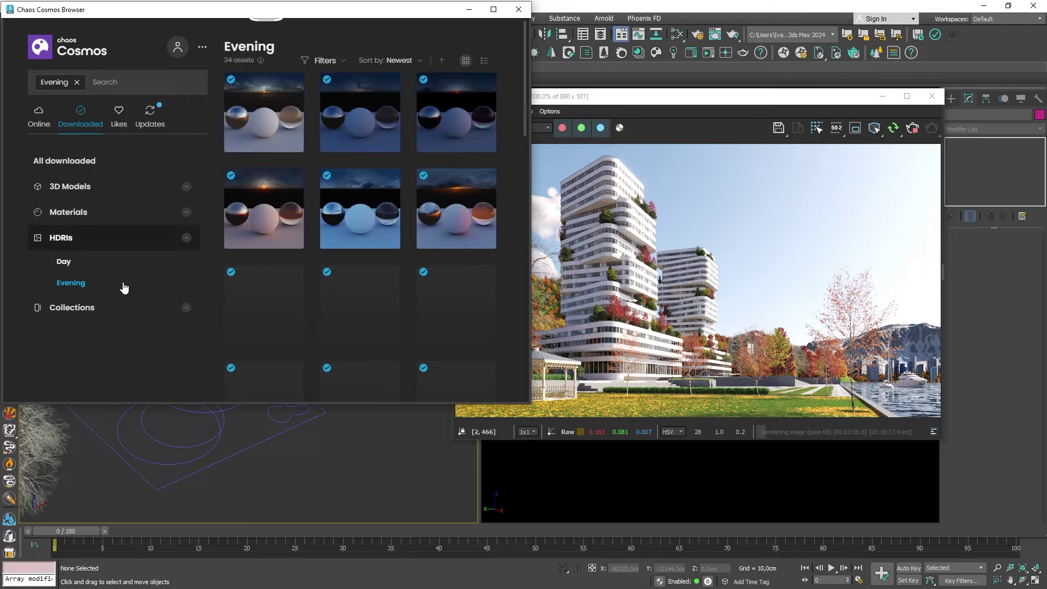
{"action": "left_click_drag", "start_coordinate": [524, 129], "coordinate": [531, 338]}
{"action": "left_click_drag", "start_coordinate": [357, 289], "coordinate": [348, 474]}
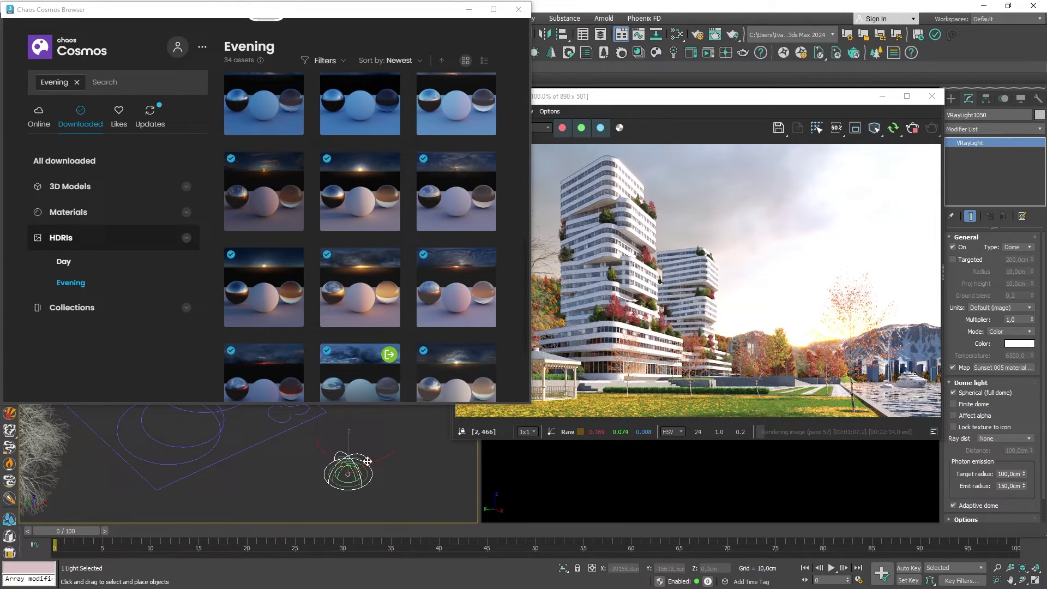
Lock the HDRI texture to the dome icon and rotate the dome about 10 degrees.
{"action": "left_click", "coordinate": [953, 427]}
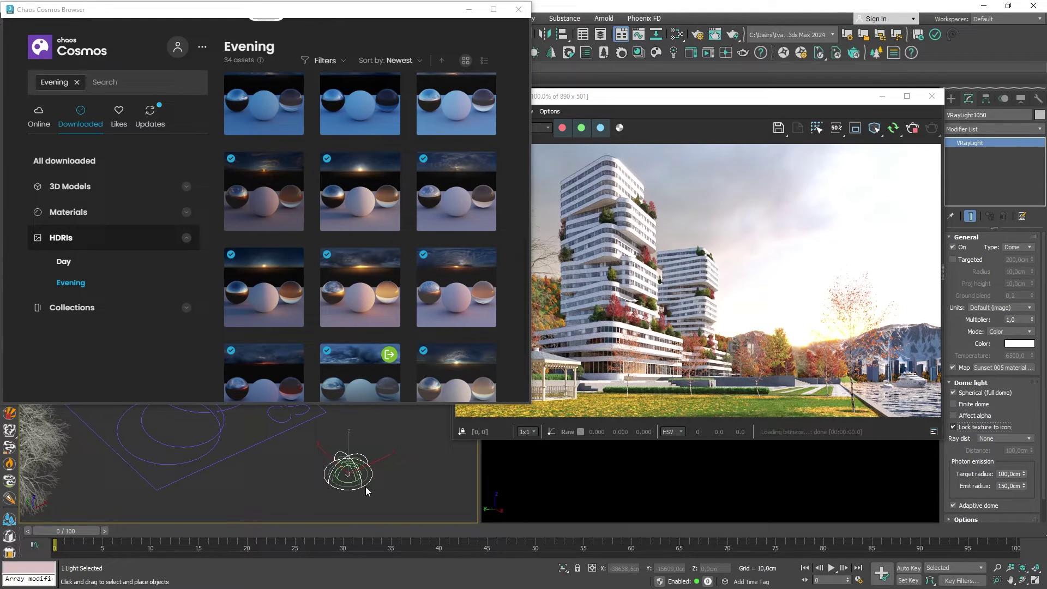
{"action": "key", "text": "e"}
{"action": "left_click_drag", "start_coordinate": [360, 490], "coordinate": [345, 495]}
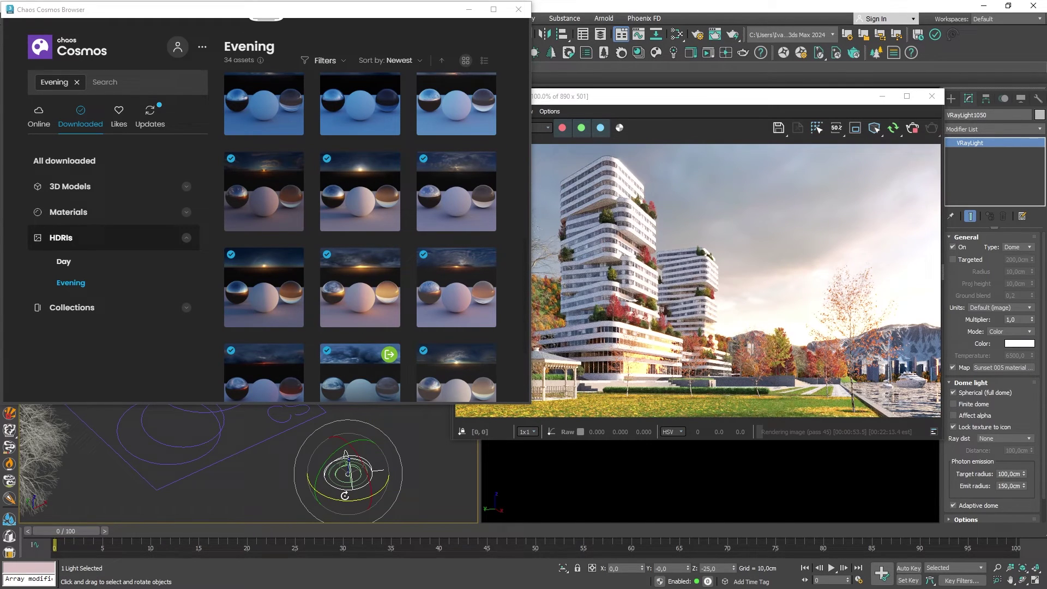
In the V-Ray Lister, disable _SunLight and enable Sun_Additional yellow Refl and (2) Exterior_Lights_01.
{"action": "left_click", "coordinate": [518, 9]}
{"action": "left_click", "coordinate": [70, 53]}
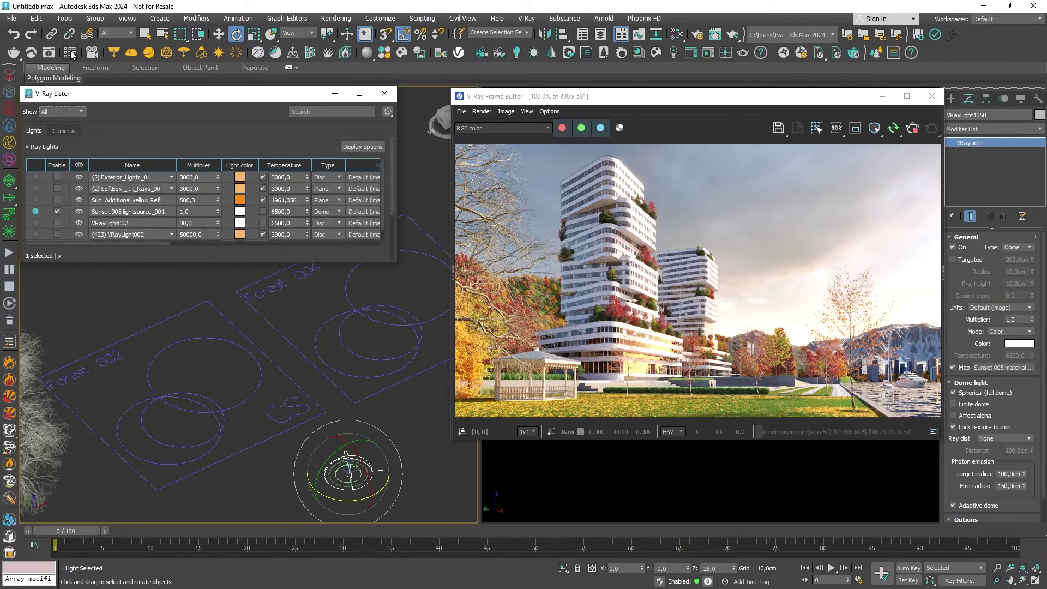
{"action": "left_click_drag", "start_coordinate": [391, 142], "coordinate": [390, 176]}
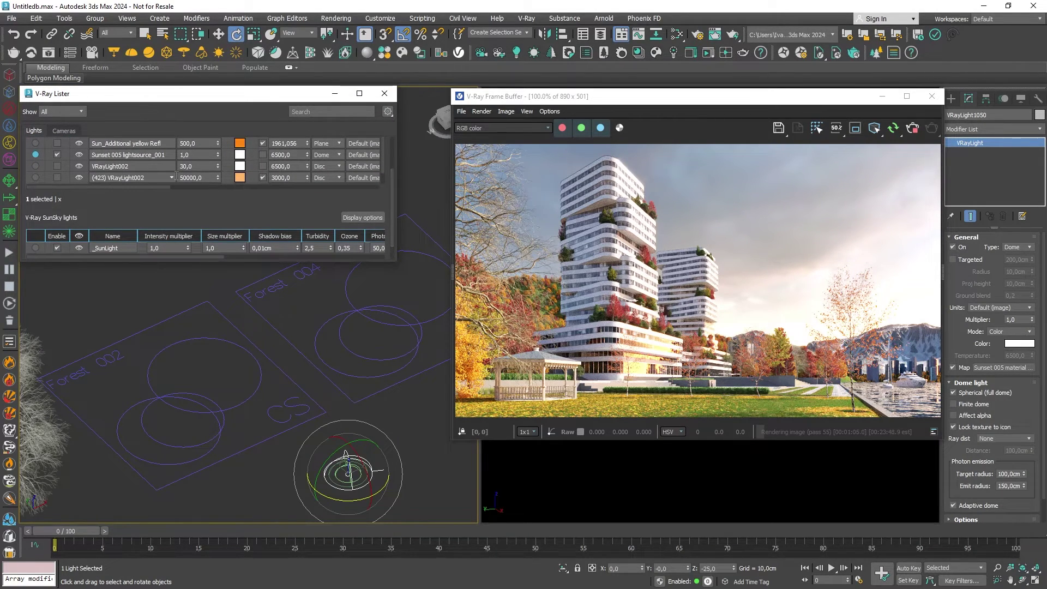
{"action": "left_click", "coordinate": [56, 248]}
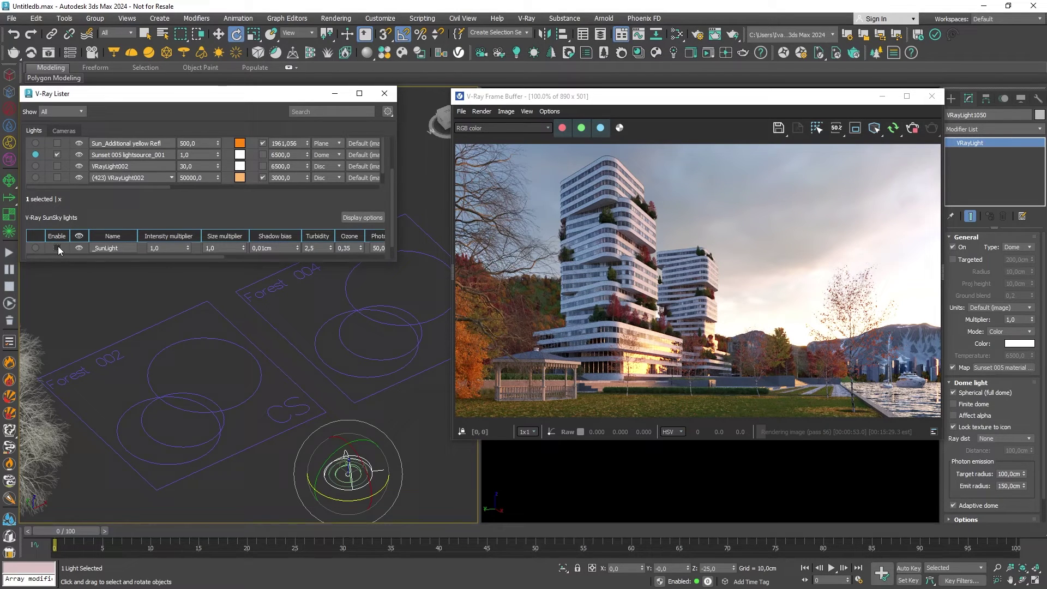
{"action": "left_click_drag", "start_coordinate": [391, 194], "coordinate": [390, 168]}
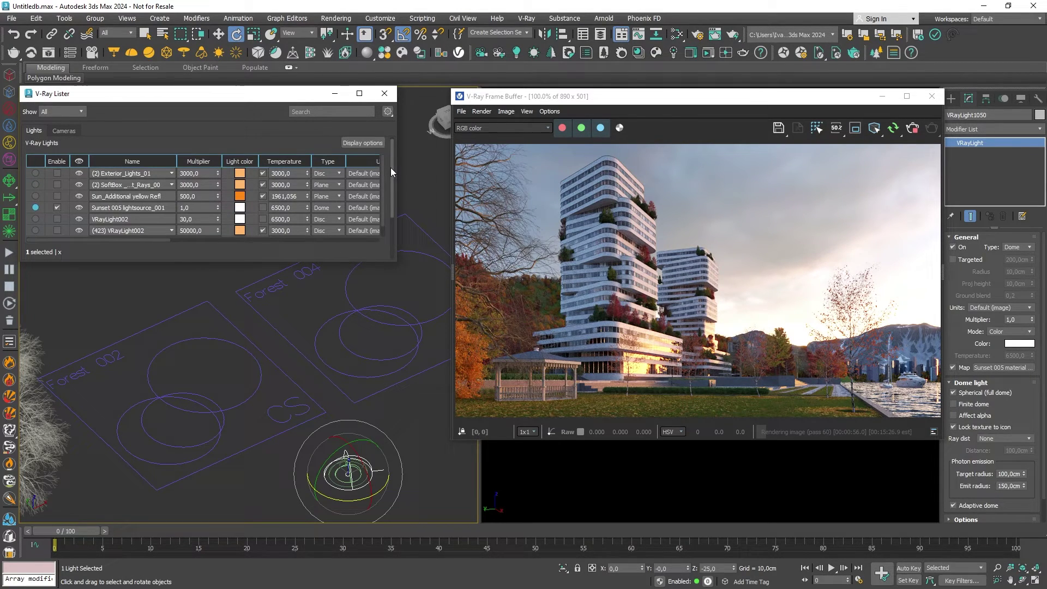
{"action": "left_click", "coordinate": [57, 197]}
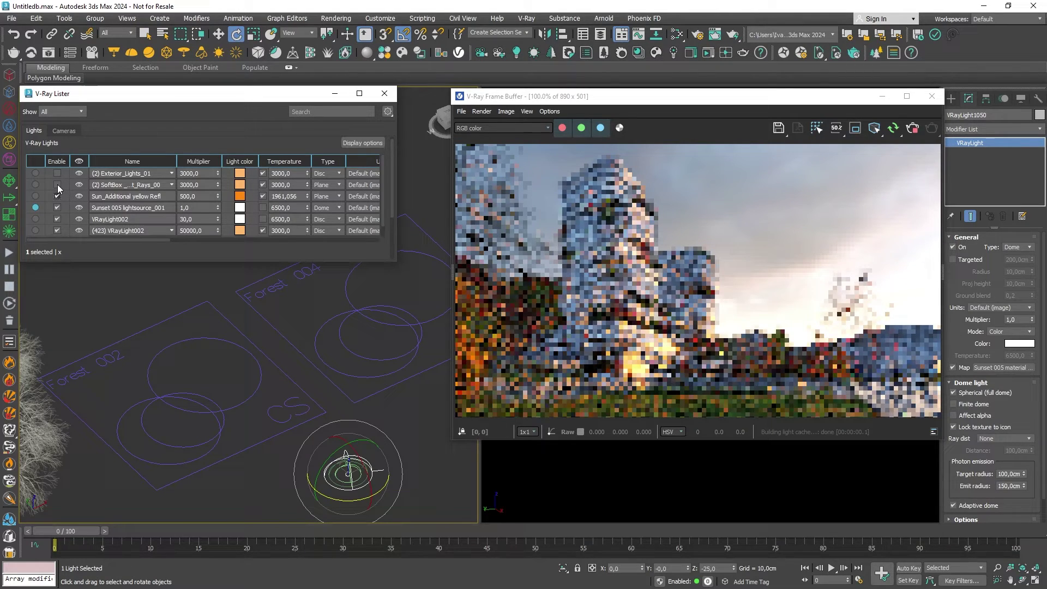
{"action": "left_click", "coordinate": [57, 172]}
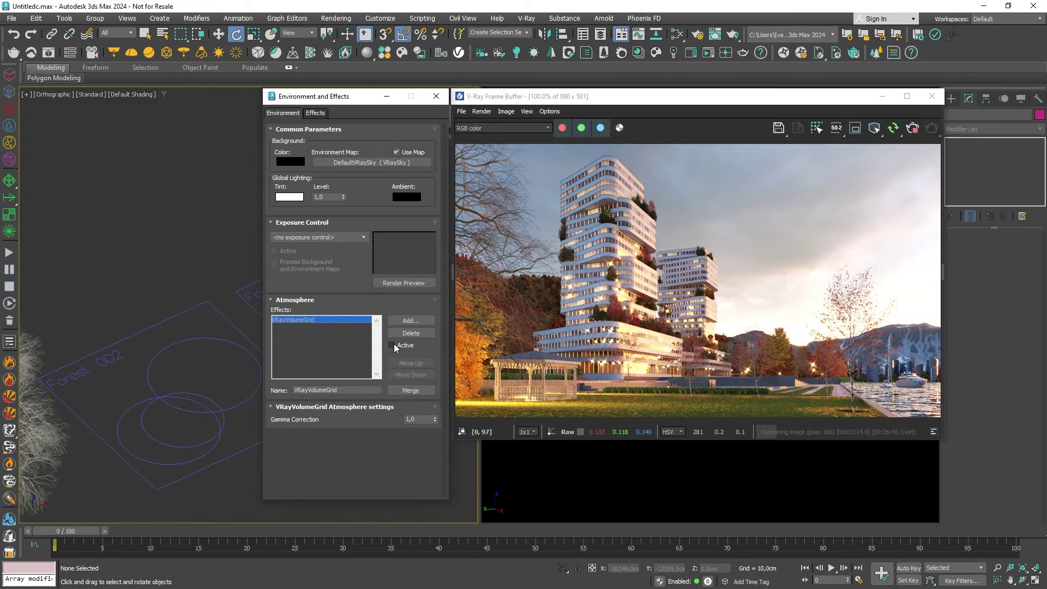
Check Active for the VRayVolumeGrid atmosphere effect in Environment and Effects.
{"action": "left_click", "coordinate": [392, 345]}
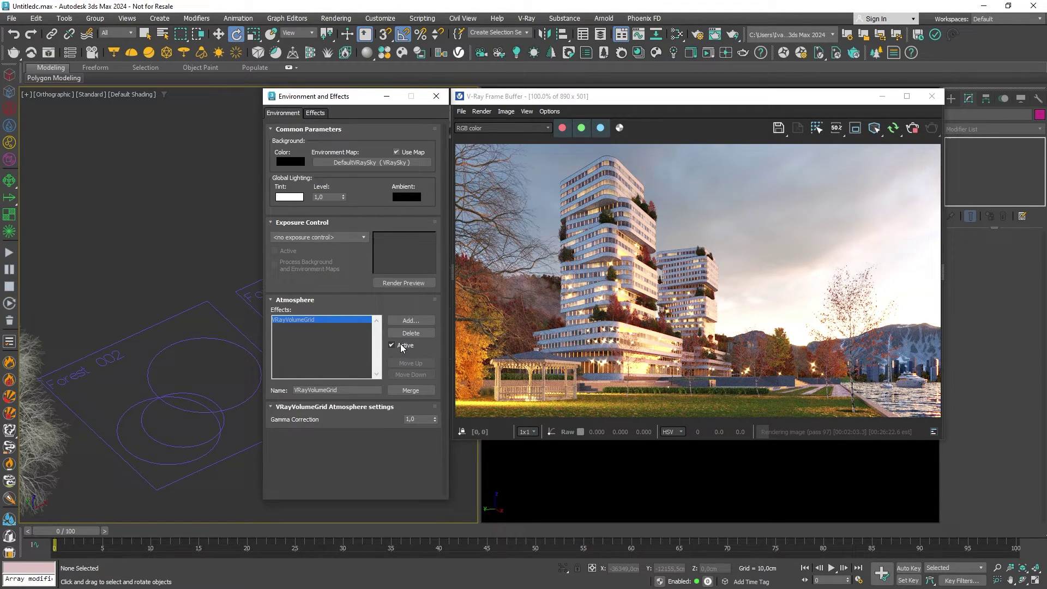
Add a VRayEnvironmentFog atmospheric effect to the scene.
{"action": "left_click", "coordinate": [411, 320]}
{"action": "left_click", "coordinate": [324, 162]}
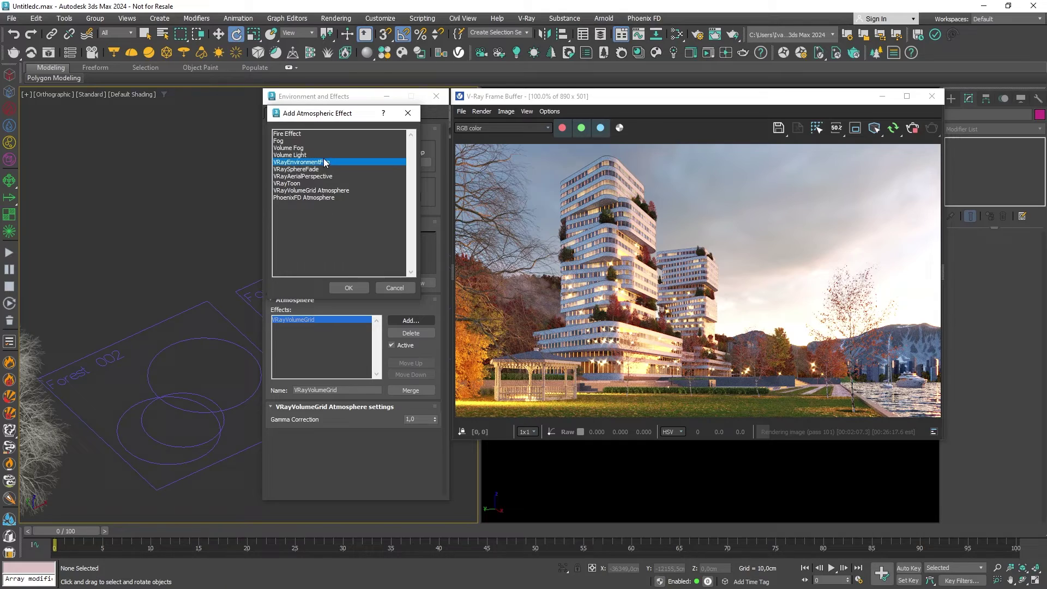
{"action": "left_click", "coordinate": [348, 287]}
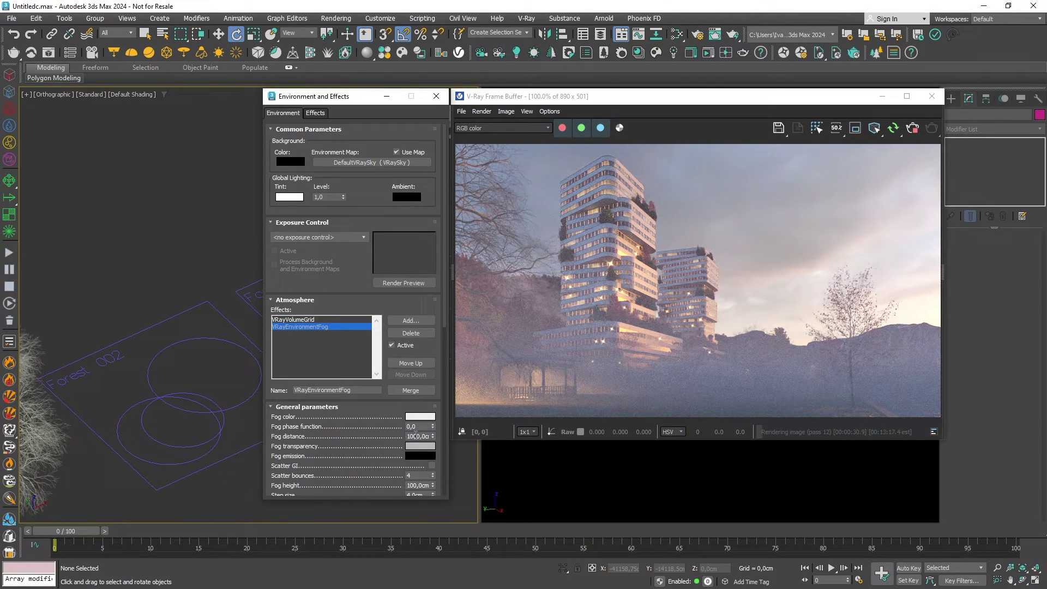
Set fog distance to 13000 cm and fog height to 3000 cm, and enable Scatter GI.
{"action": "double_click", "coordinate": [416, 436]}
{"action": "type", "text": "13000"}
{"action": "key", "text": "Return"}
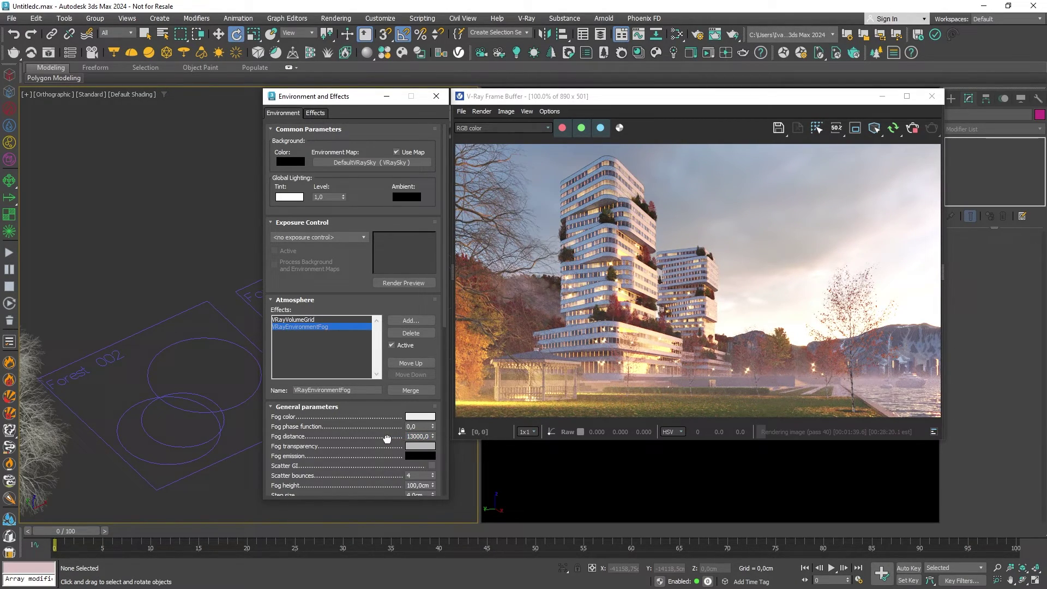
{"action": "double_click", "coordinate": [415, 485]}
{"action": "type", "text": "3000"}
{"action": "key", "text": "Return"}
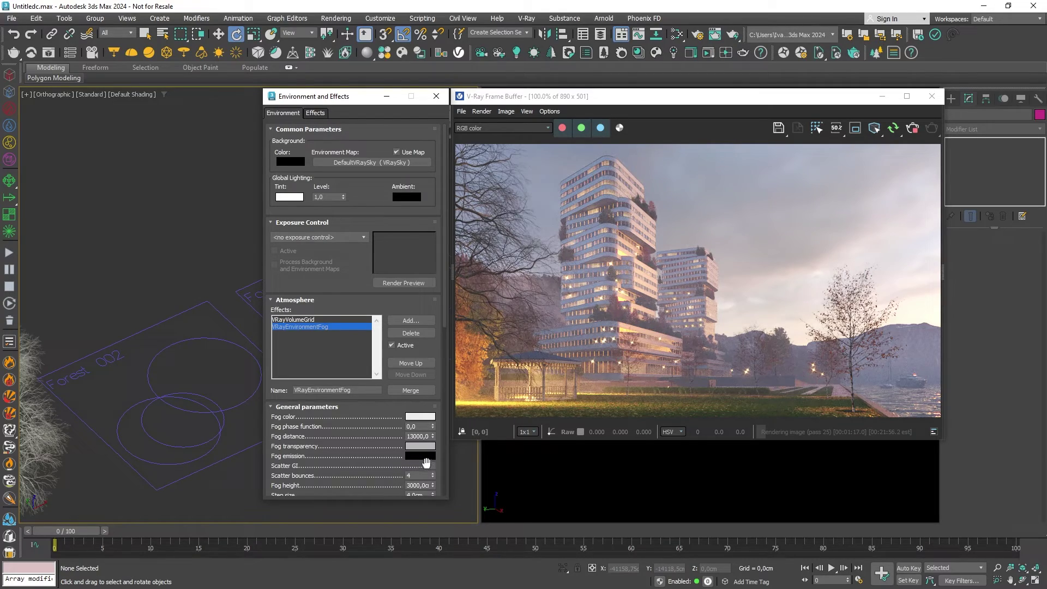
{"action": "left_click", "coordinate": [431, 466]}
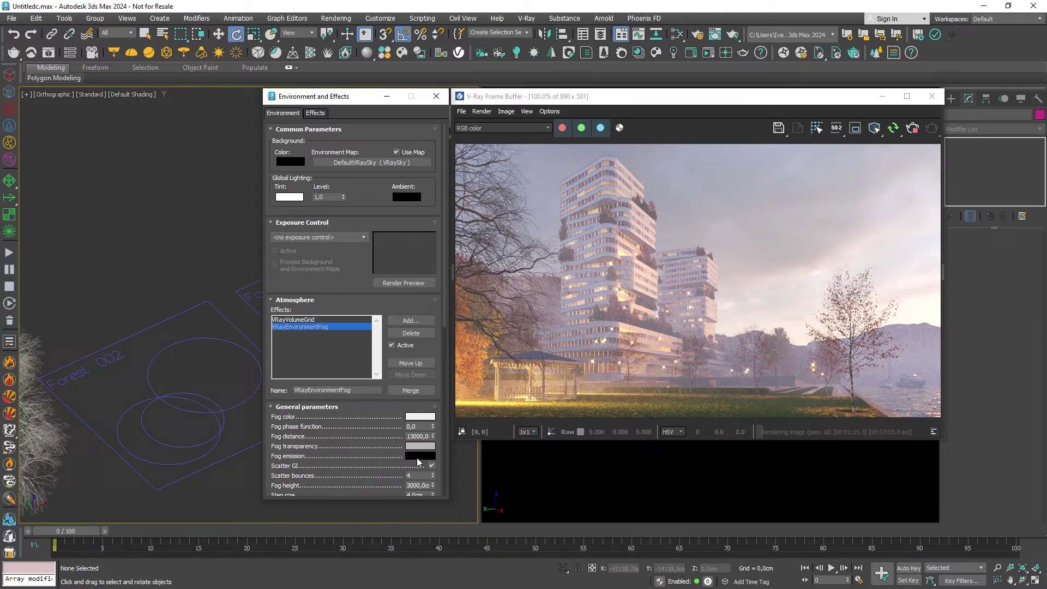
Change the fog transparency colour to near-white 245 (F5F5F5).
{"action": "left_click", "coordinate": [419, 446]}
{"action": "left_click_drag", "start_coordinate": [244, 389], "coordinate": [242, 407]}
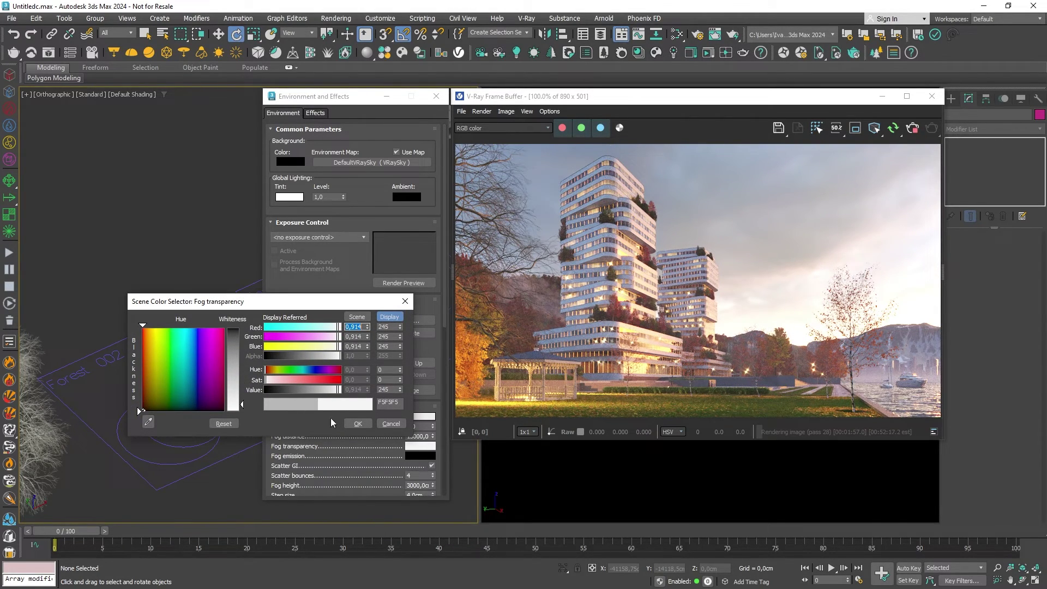
{"action": "left_click", "coordinate": [358, 423]}
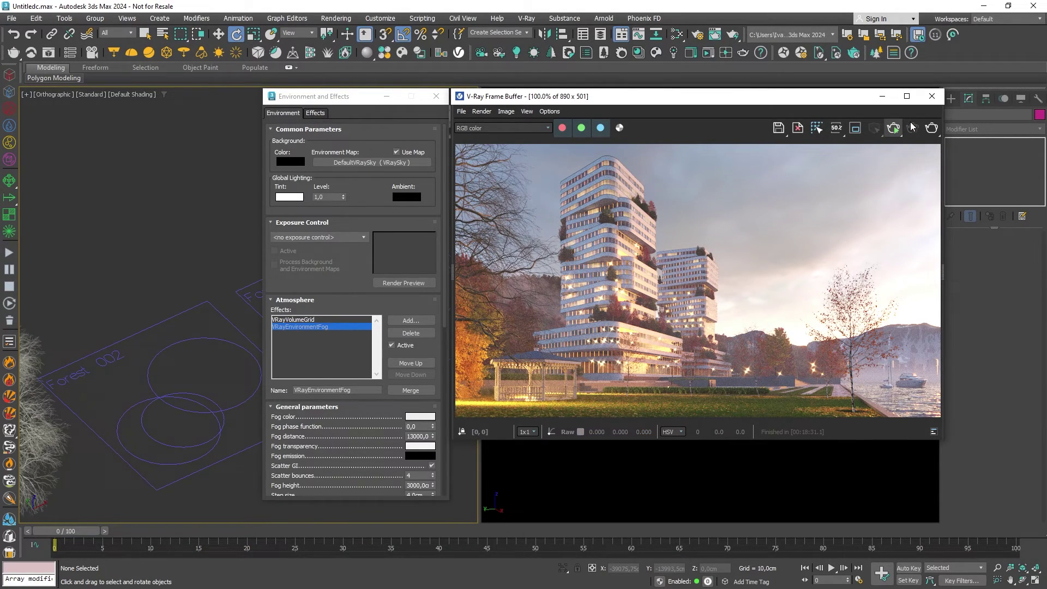
Set the render output to the HDTV (video) preset at 1920x1080.
{"action": "left_click", "coordinate": [701, 39]}
{"action": "left_click", "coordinate": [294, 316]}
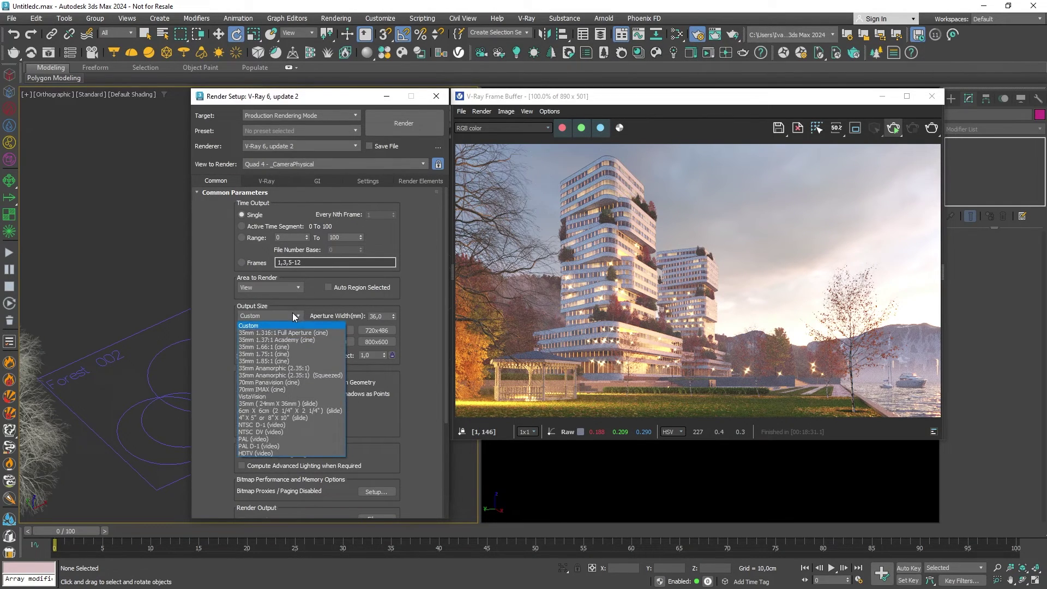
{"action": "left_click", "coordinate": [297, 452]}
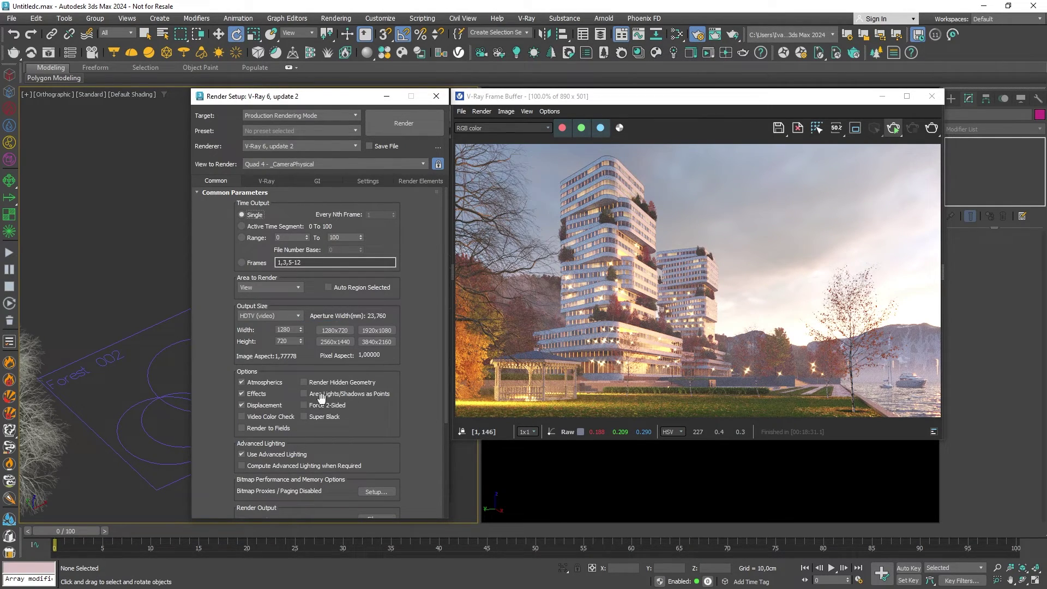
{"action": "left_click", "coordinate": [376, 332]}
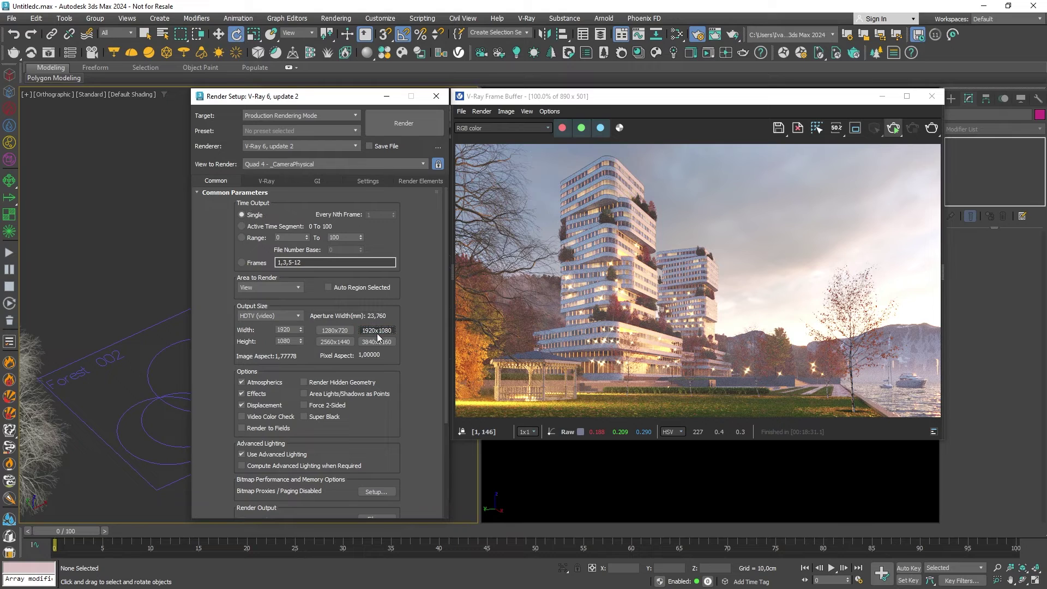
Add VRayBackToBeauty, VRayCryptomatte, VRayDenoiser and VRayLightMix render elements, then render.
{"action": "left_click", "coordinate": [409, 182]}
{"action": "left_click", "coordinate": [250, 219]}
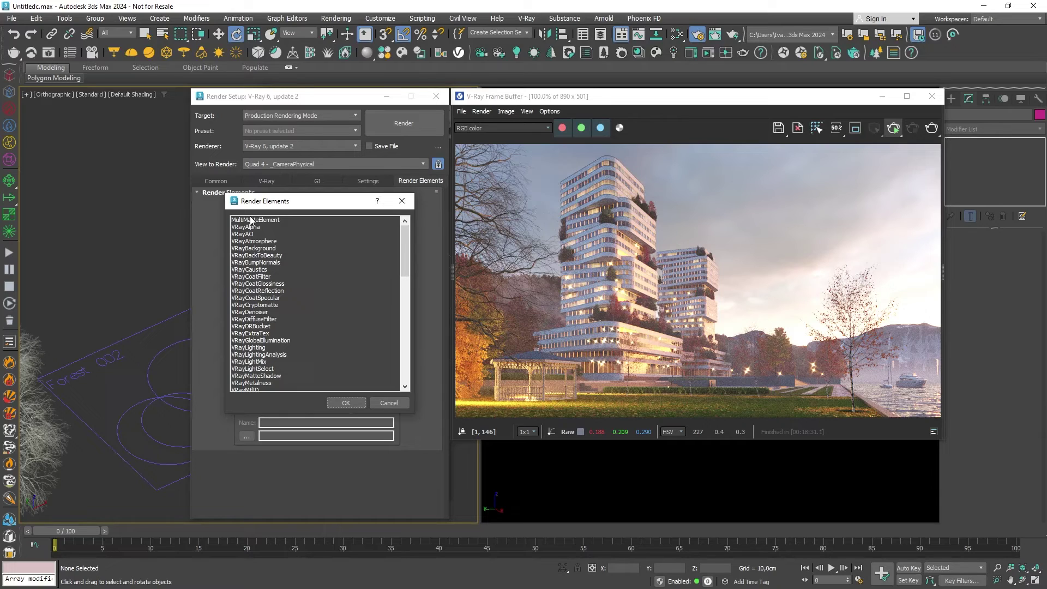
{"action": "left_click", "coordinate": [280, 306]}
{"action": "left_click", "coordinate": [272, 313], "text": "ctrl"}
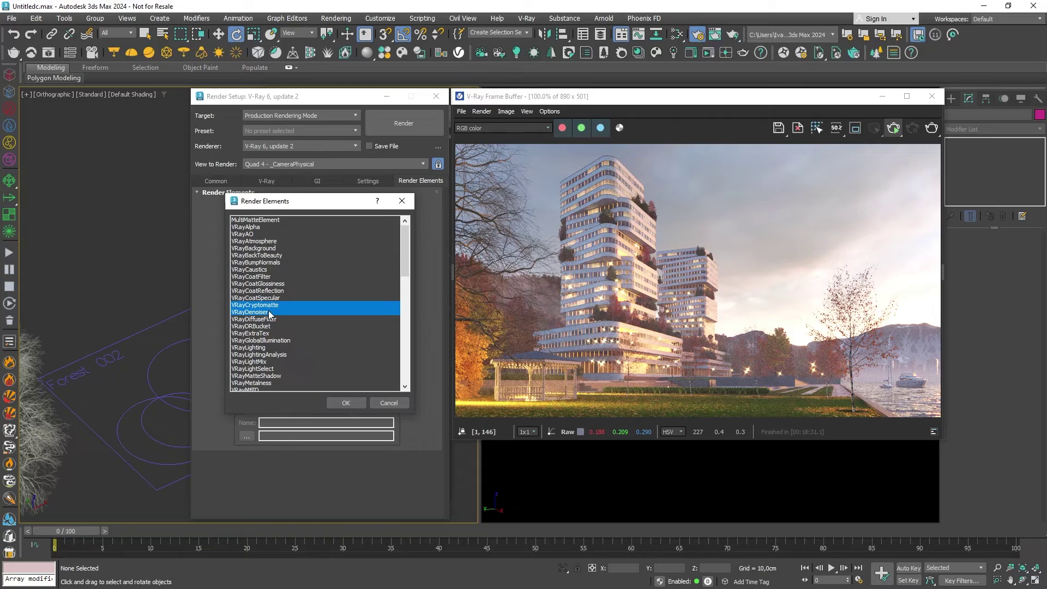
{"action": "left_click", "coordinate": [267, 362], "text": "ctrl"}
{"action": "left_click", "coordinate": [287, 256], "text": "ctrl"}
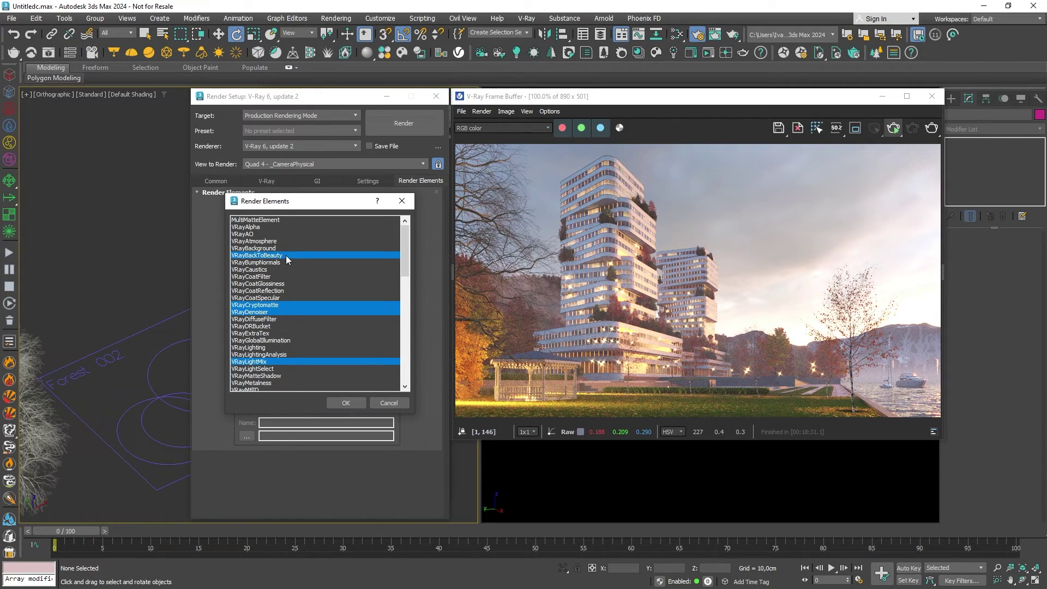
{"action": "left_click", "coordinate": [345, 402]}
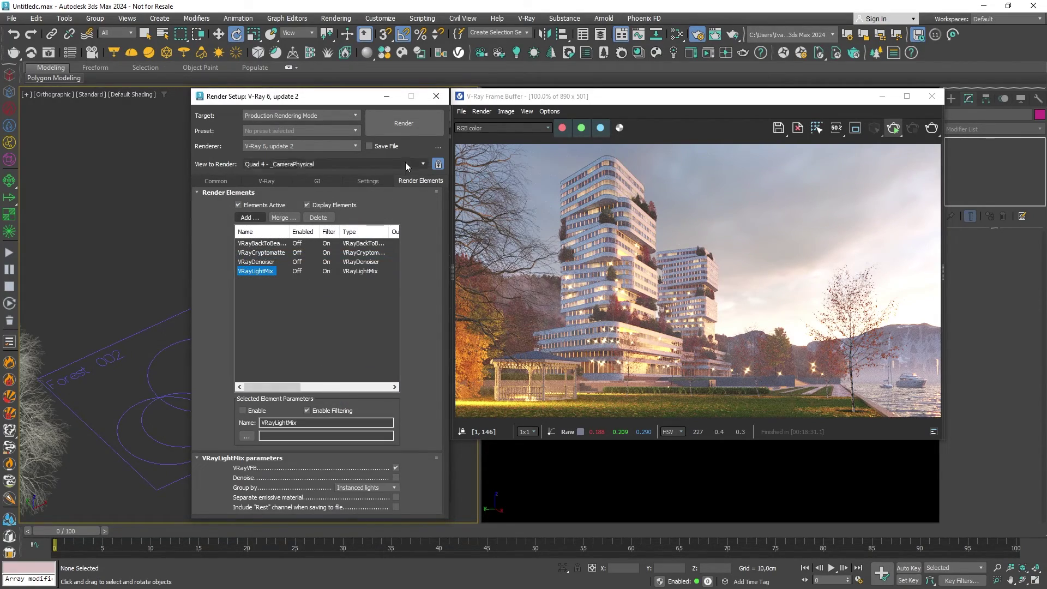
{"action": "left_click", "coordinate": [403, 122]}
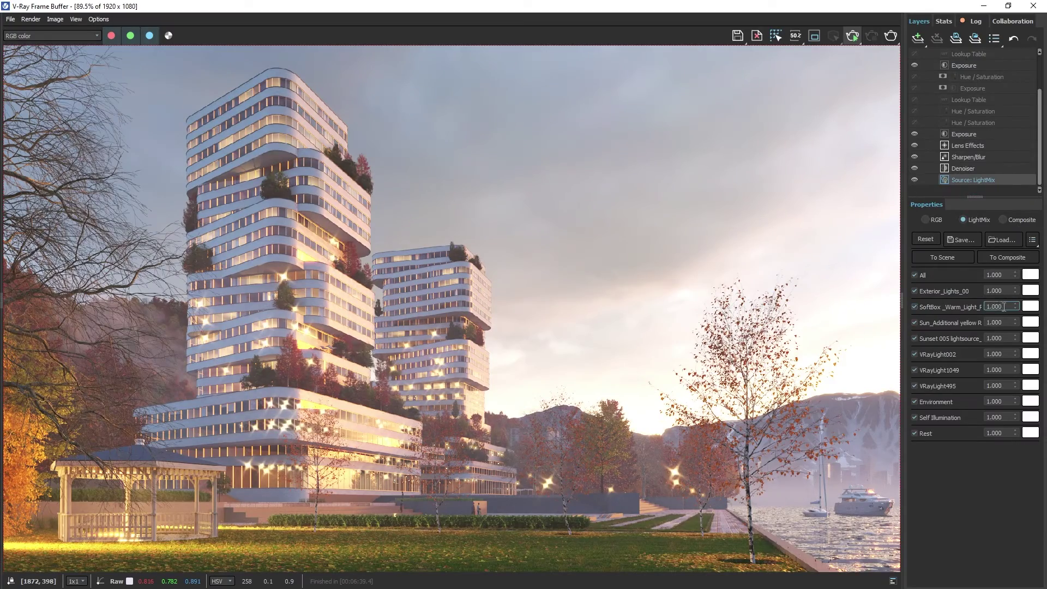
In LightMix, dim the SoftBox and Sun_Additional lights to 0.2.
{"action": "left_click_drag", "start_coordinate": [1003, 306], "coordinate": [984, 307]}
{"action": "type", "text": "2"}
{"action": "key", "text": "Return"}
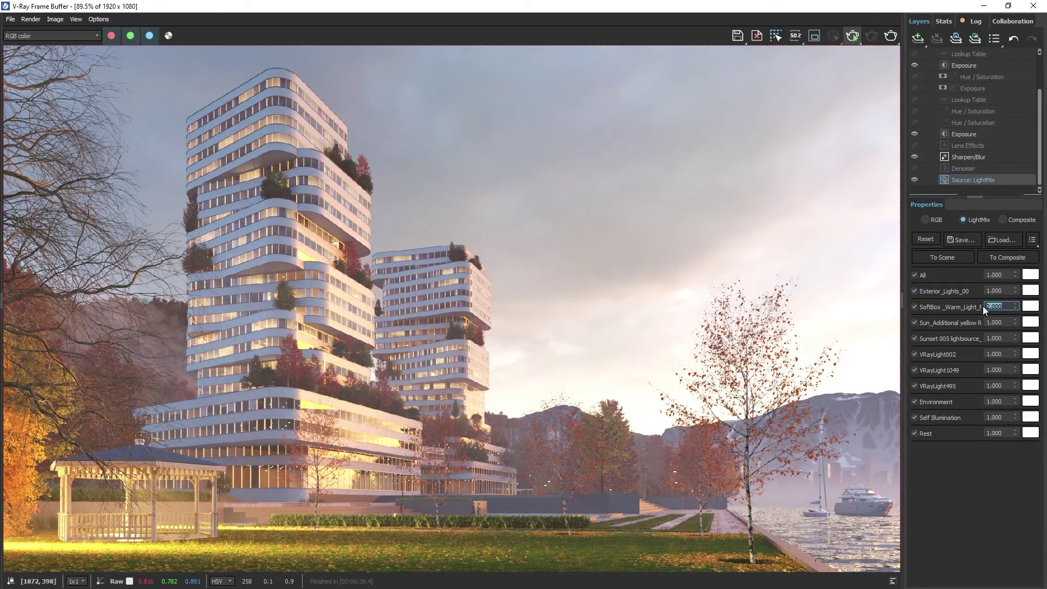
{"action": "type", "text": "0.2"}
{"action": "key", "text": "Return"}
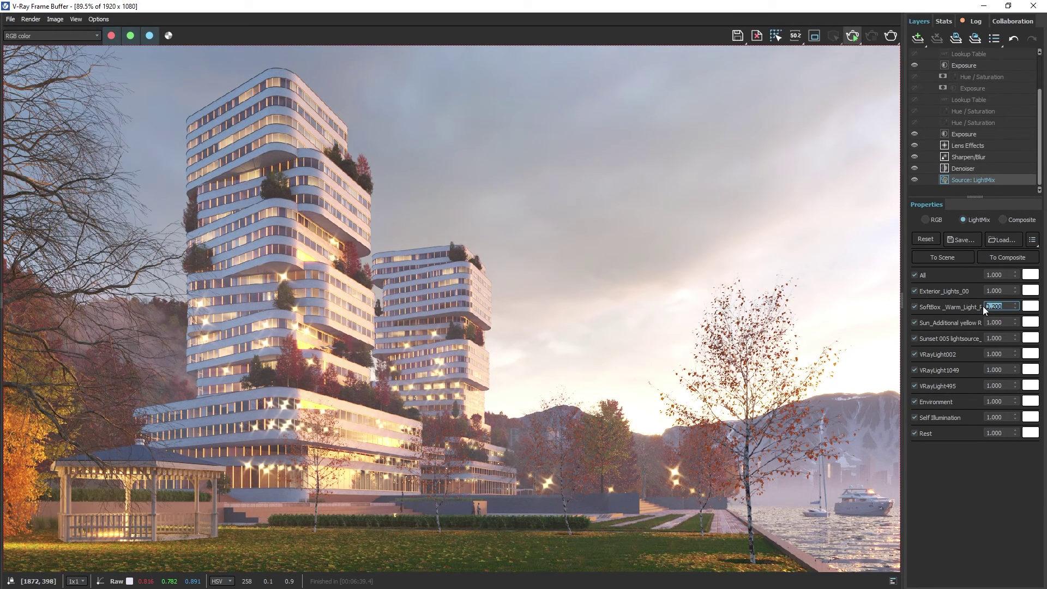
{"action": "left_click_drag", "start_coordinate": [1006, 323], "coordinate": [983, 323]}
{"action": "type", "text": "0.2"}
{"action": "key", "text": "Return"}
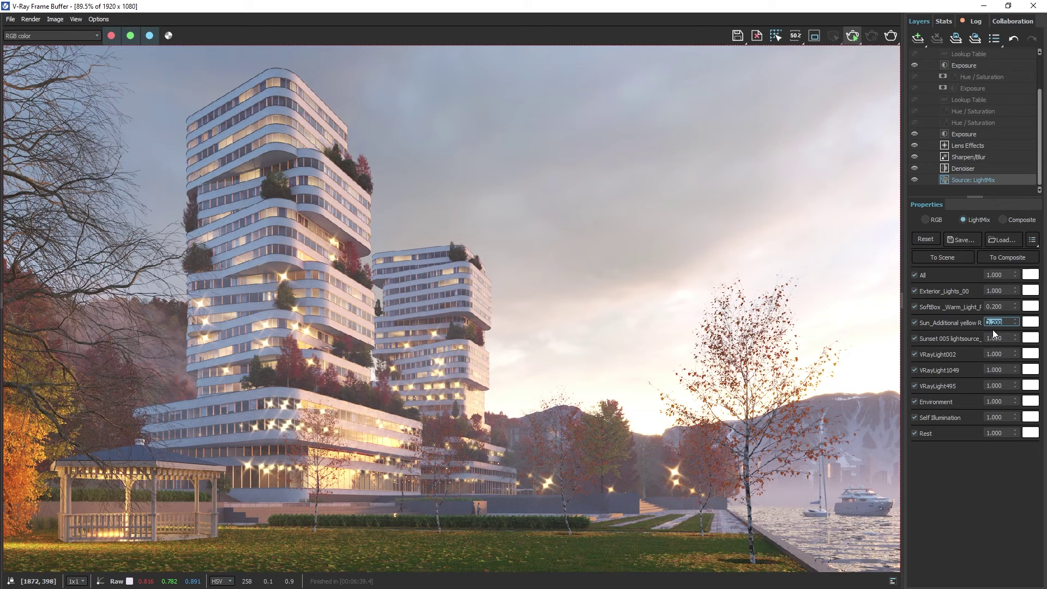
Set the Sunset 005 light to 0.8 and lower Lens Effects opacity to about 0.226.
{"action": "left_click_drag", "start_coordinate": [1006, 338], "coordinate": [986, 338]}
{"action": "type", "text": "0.8"}
{"action": "key", "text": "Return"}
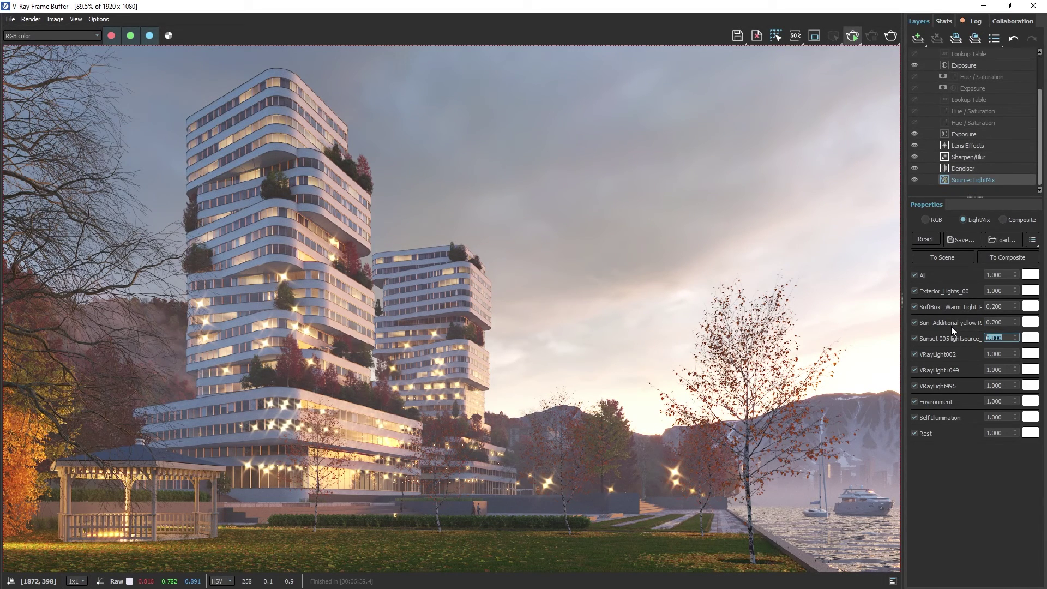
{"action": "left_click", "coordinate": [989, 145]}
{"action": "left_click_drag", "start_coordinate": [1010, 240], "coordinate": [936, 231]}
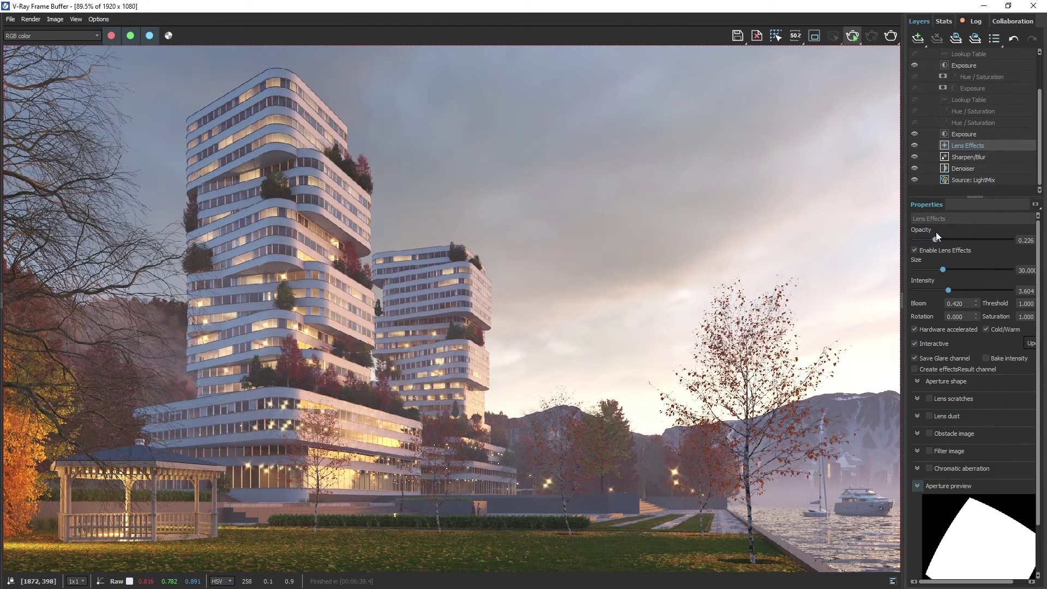